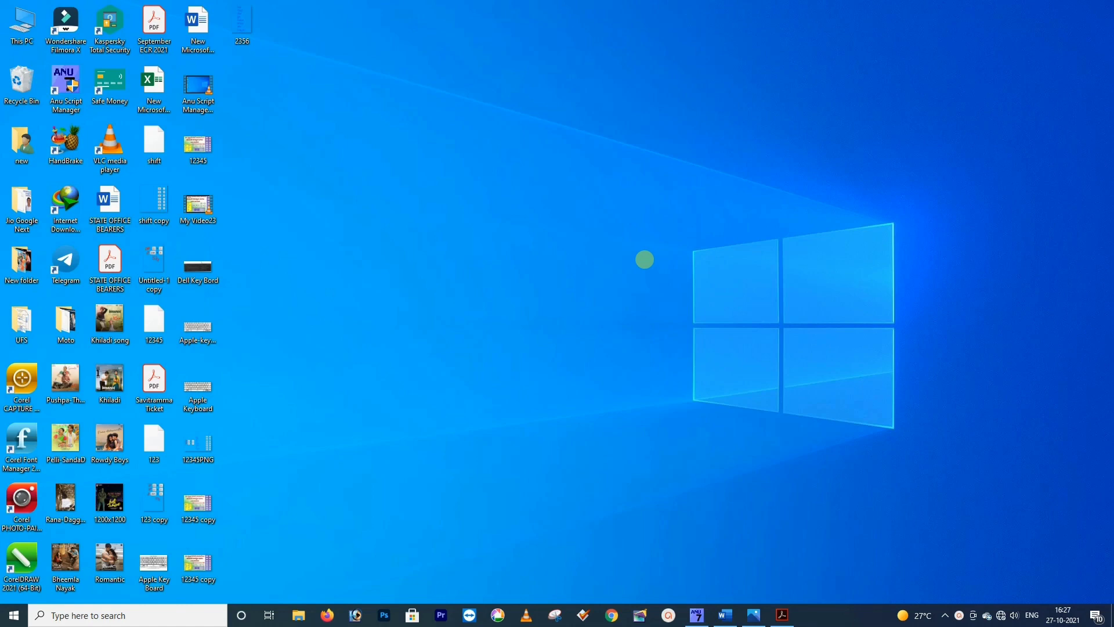
Switch to the open Word document and set ANU Script Manager to Telugu with the Apple keyboard layout.
{"action": "left_click", "coordinate": [723, 619]}
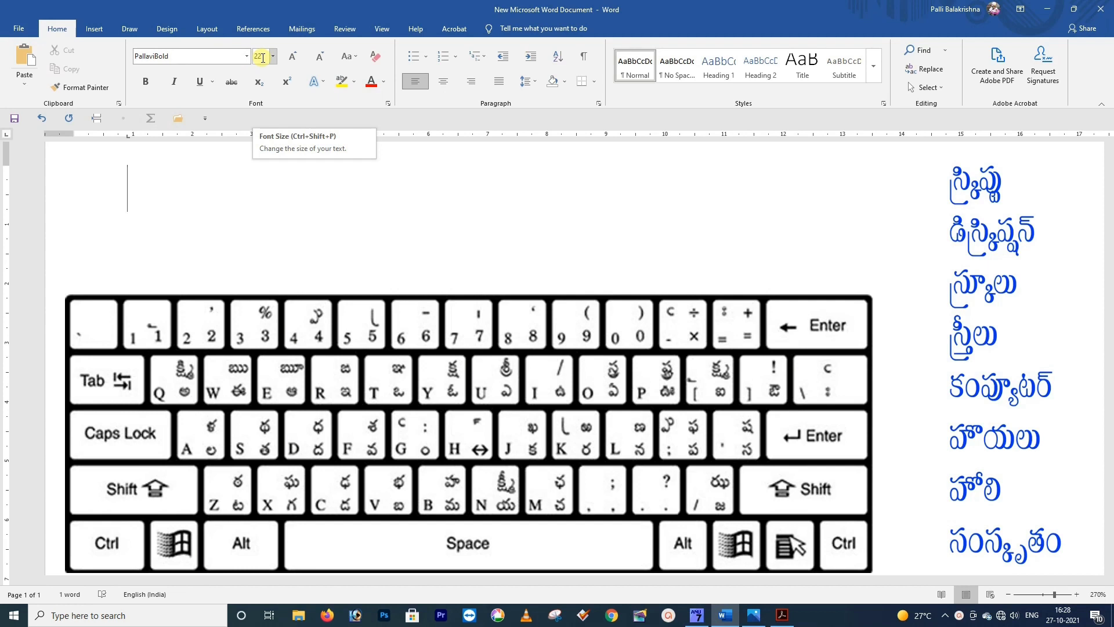
{"action": "left_click", "coordinate": [701, 619]}
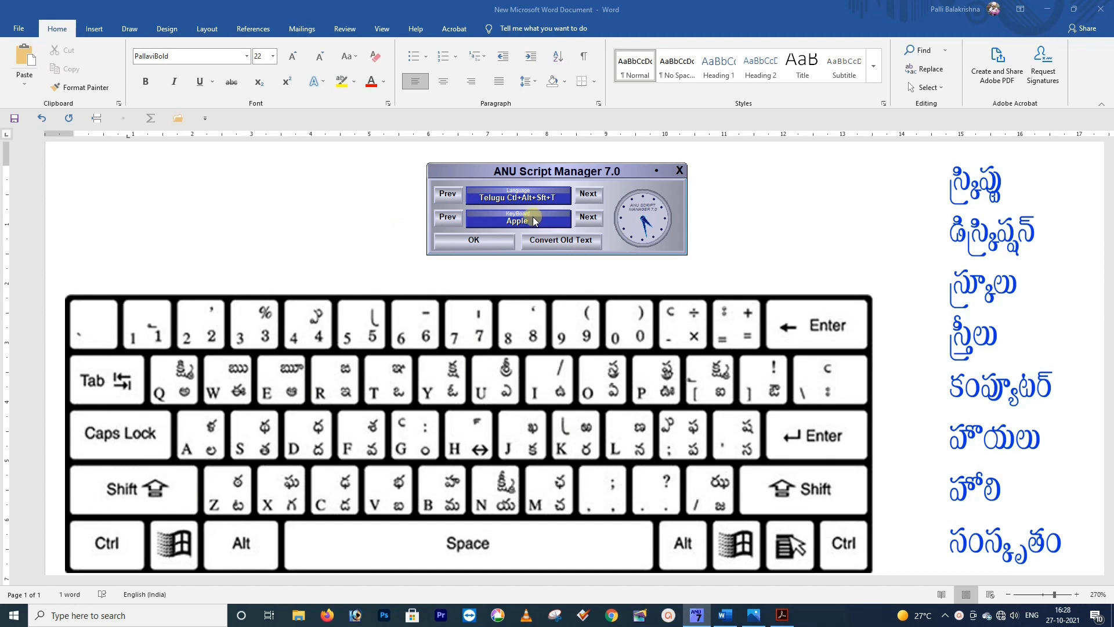
{"action": "left_click", "coordinate": [593, 224]}
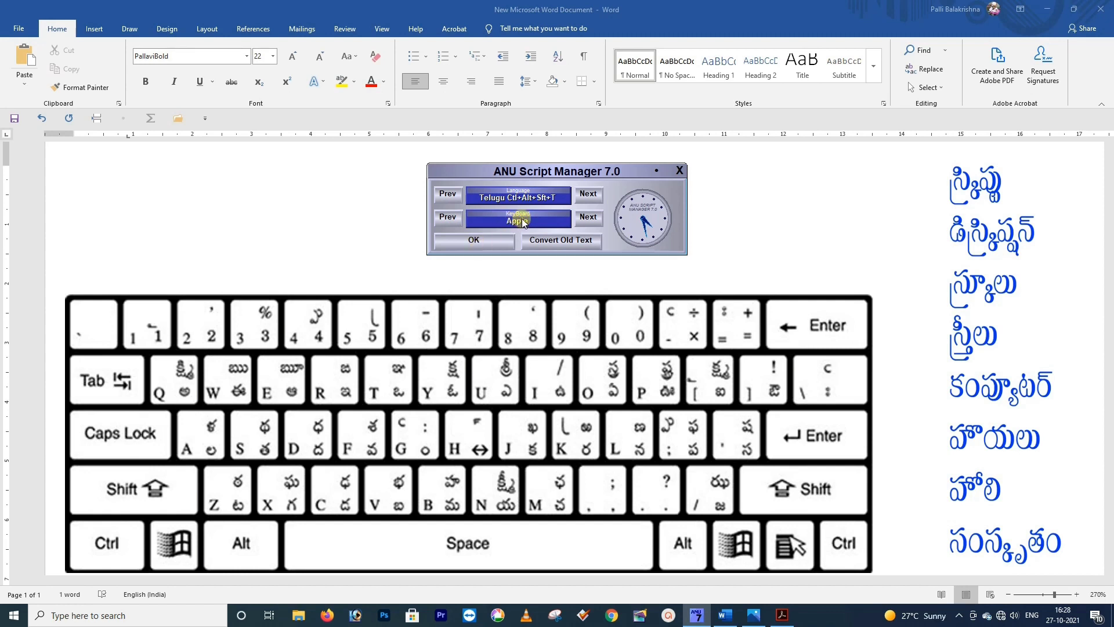
{"action": "left_click", "coordinate": [477, 246]}
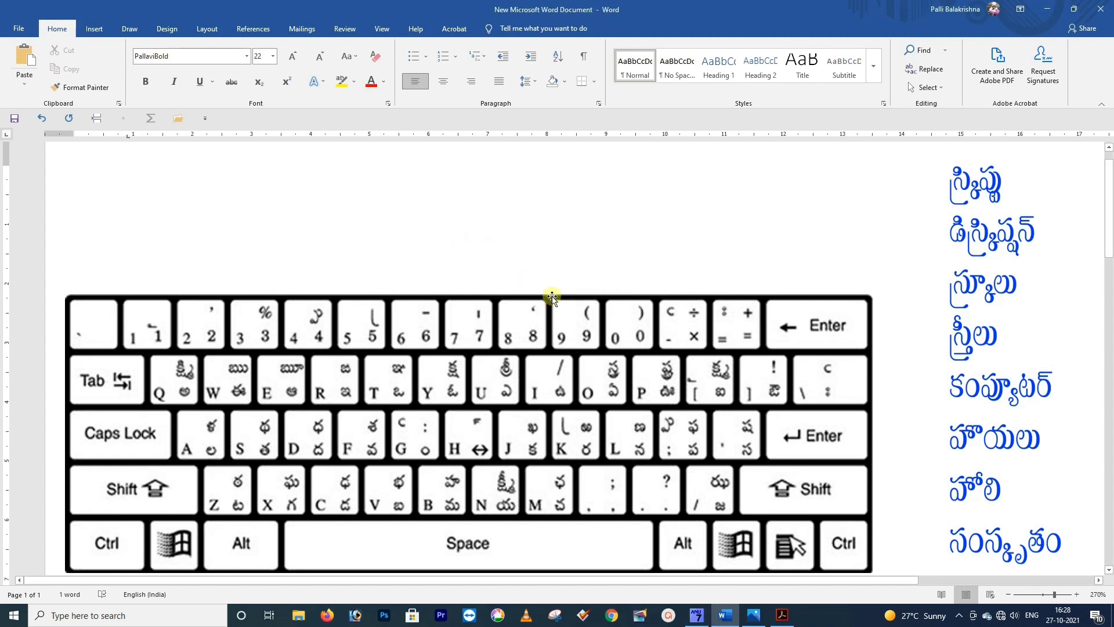
Move the keyboard layout picture slightly to the right on the page.
{"action": "left_click", "coordinate": [306, 395]}
{"action": "left_click_drag", "start_coordinate": [356, 400], "coordinate": [380, 405]}
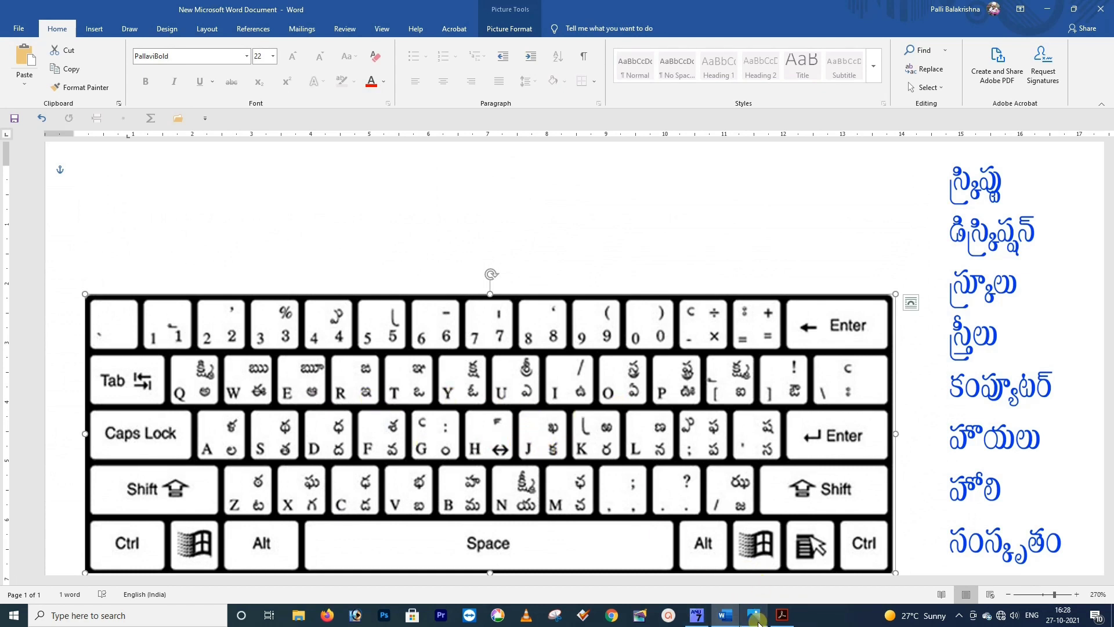
Review the Apple keyboard Telugu key chart in Telugu Typing.pdf in Acrobat, and return to the Word document.
{"action": "left_click", "coordinate": [782, 615]}
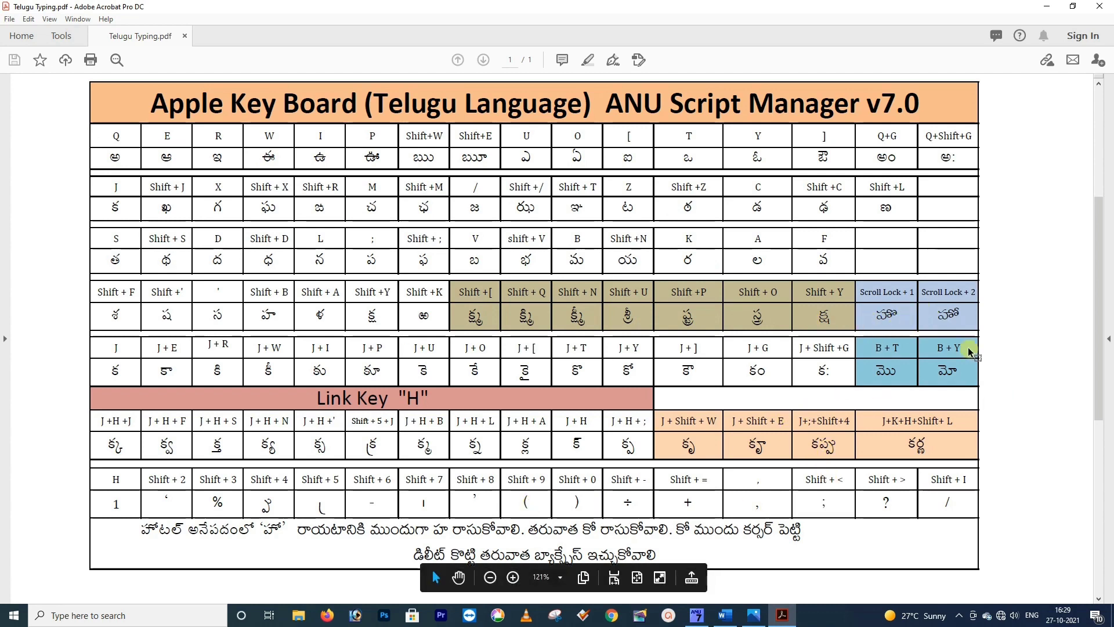
{"action": "left_click", "coordinate": [1046, 7]}
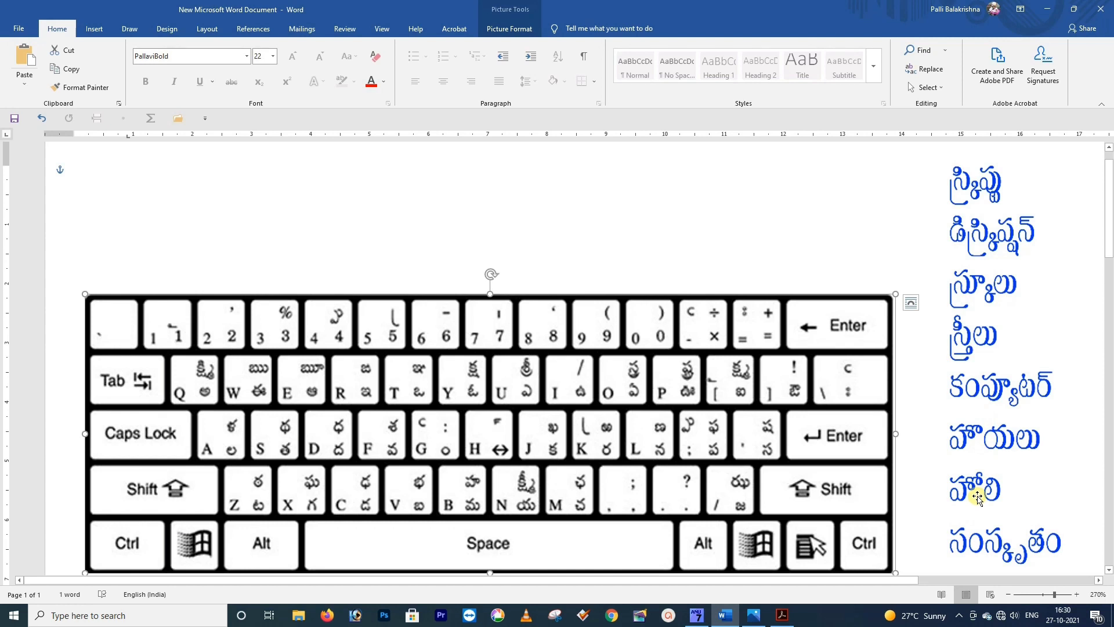
Enter "స్క్రిప్టు" on the blank line above the keyboard picture and begin the second word with "డి".
{"action": "left_click", "coordinate": [109, 194]}
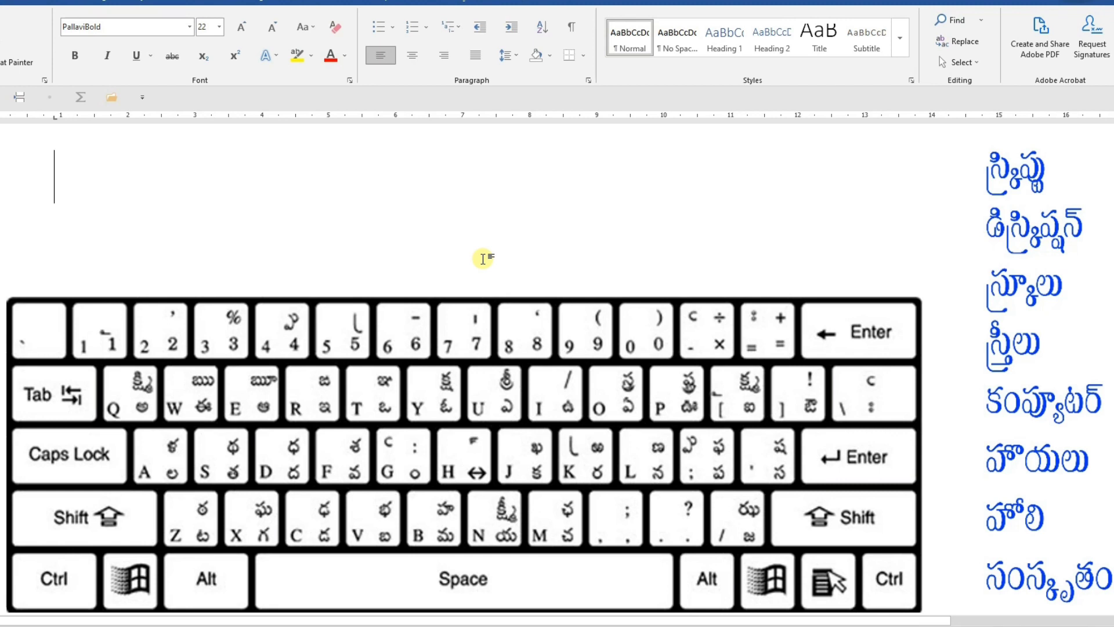
{"action": "type", "text": "%"}
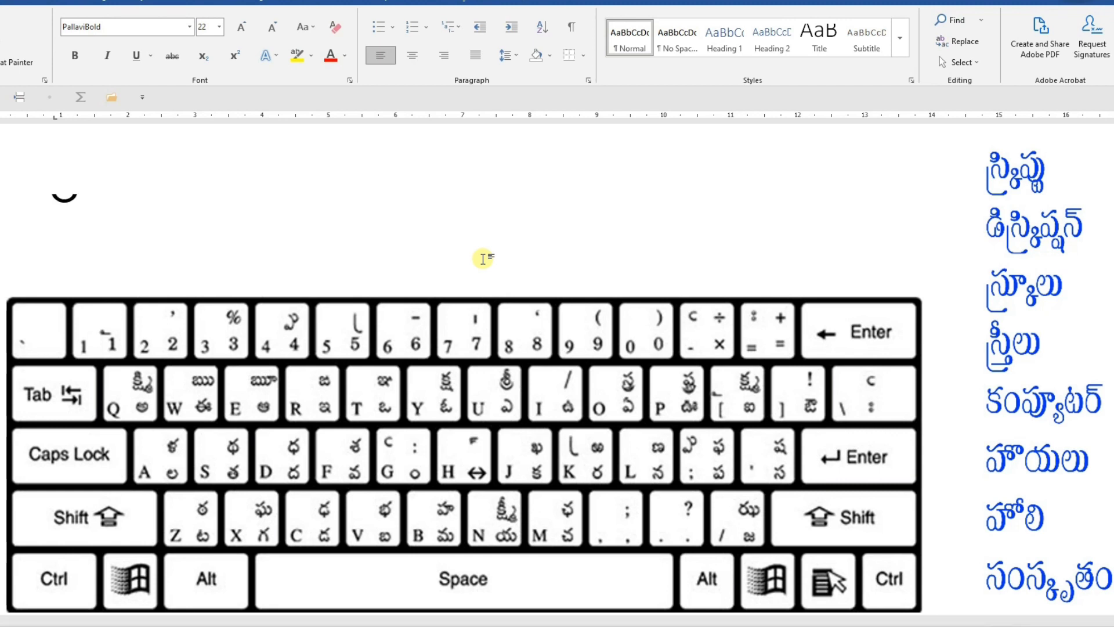
{"action": "type", "text": "'r"}
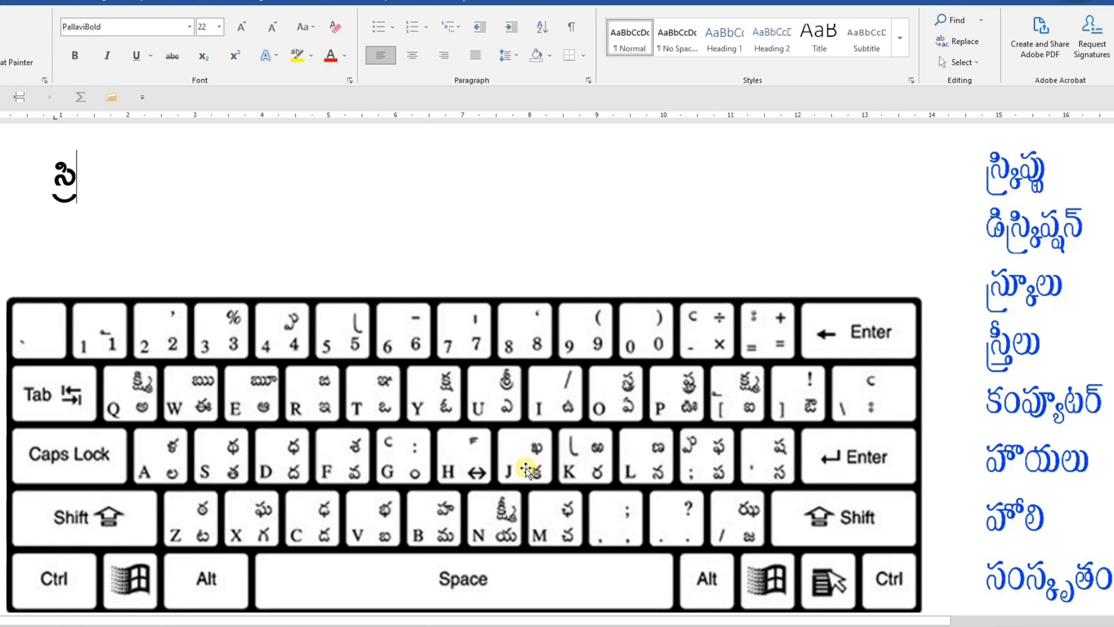
{"action": "type", "text": "j"}
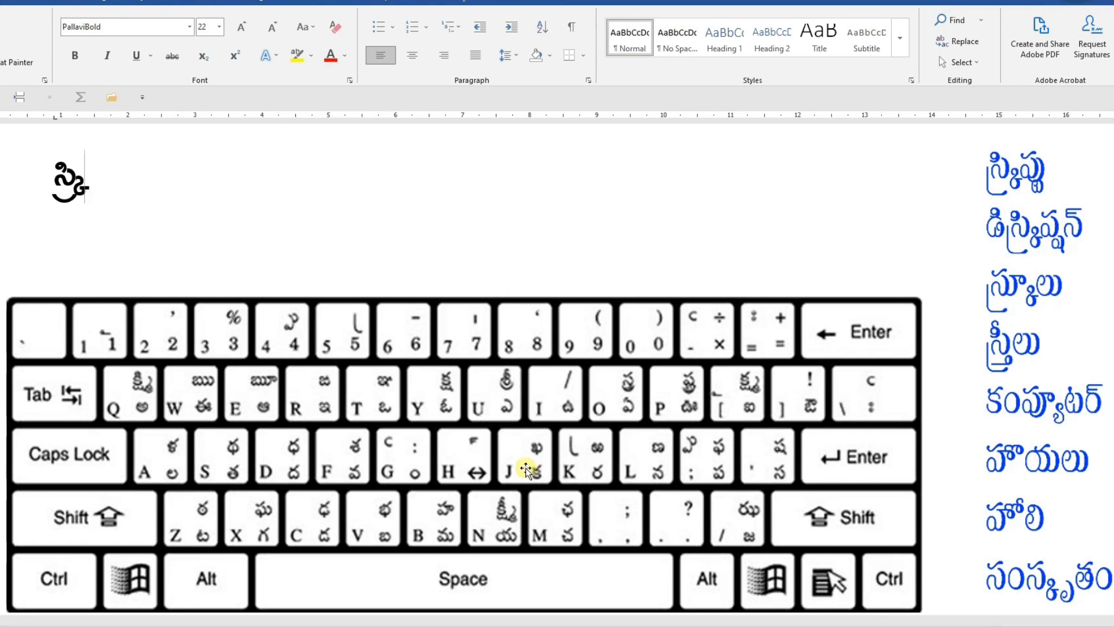
{"action": "type", "text": ";a"}
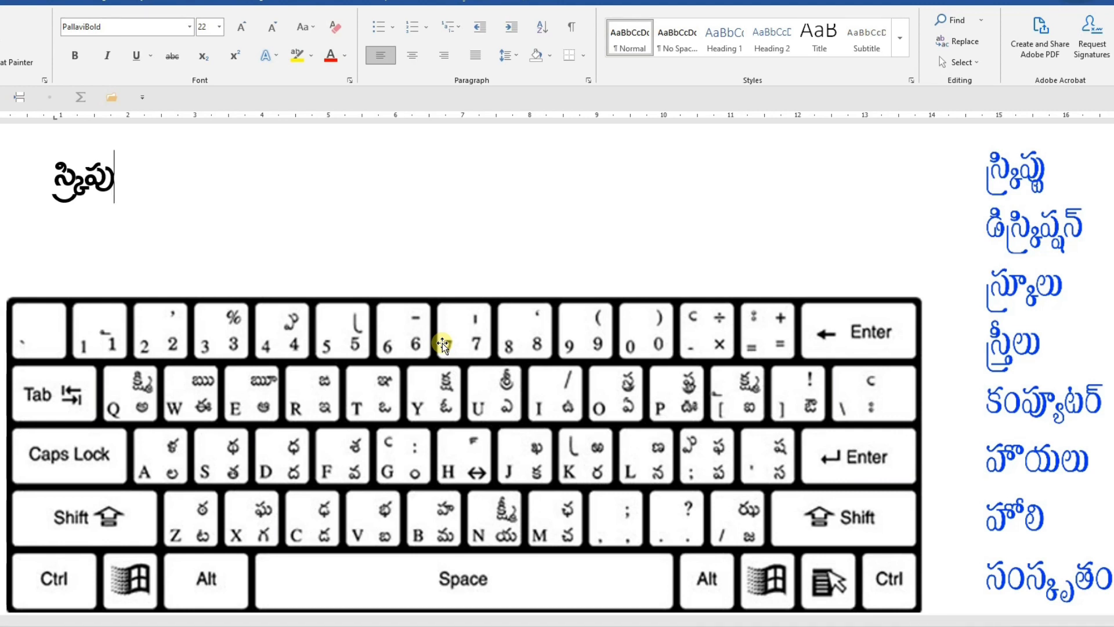
{"action": "type", "text": "hz cr"}
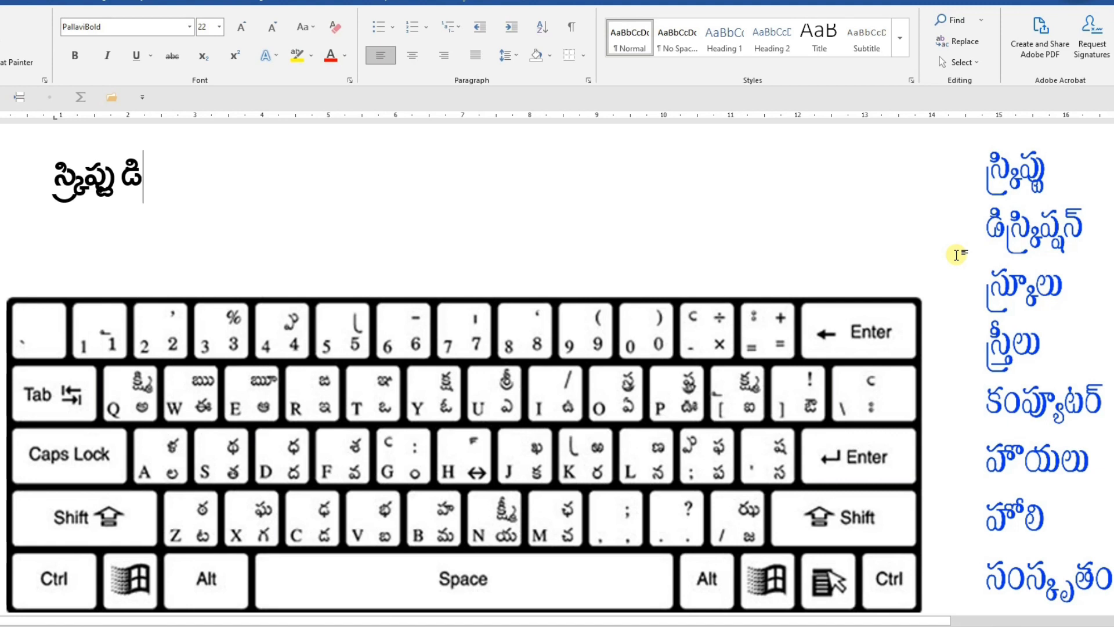
Complete the second word as "డిస్క్రిప్షన్" and begin the third word with "స్ర".
{"action": "type", "text": "స"}
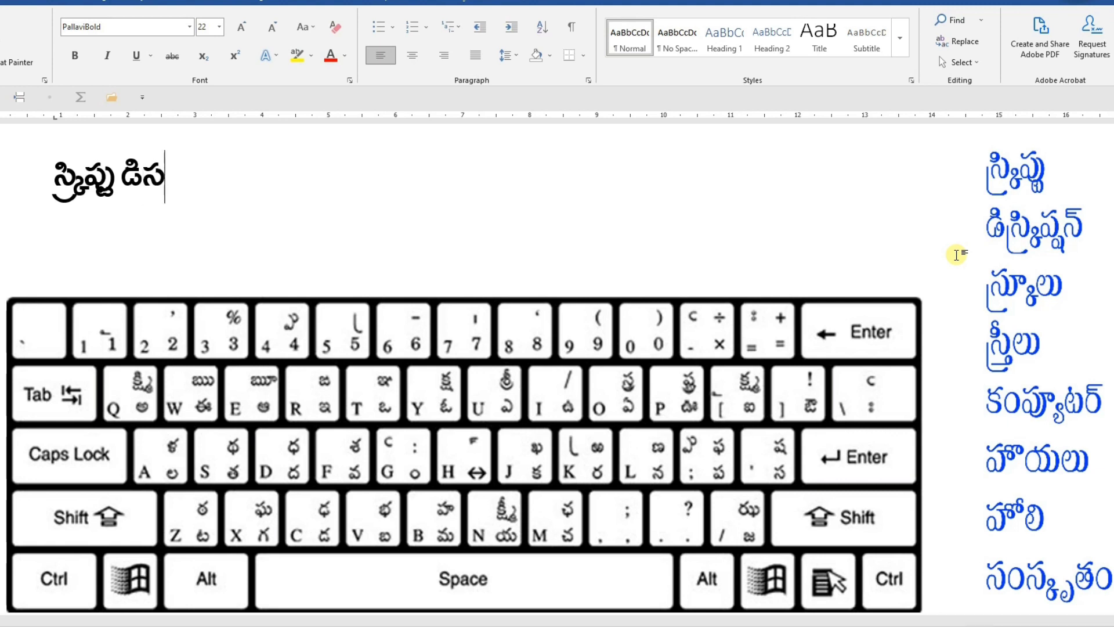
{"action": "type", "text": "ి"}
{"action": "key", "text": "BackSpace"}
{"action": "key", "text": "BackSpace"}
{"action": "type", "text": "్ర"}
{"action": "type", "text": "స"}
{"action": "type", "text": "ి"}
{"action": "type", "text": "క"}
{"action": "type", "text": "ప"}
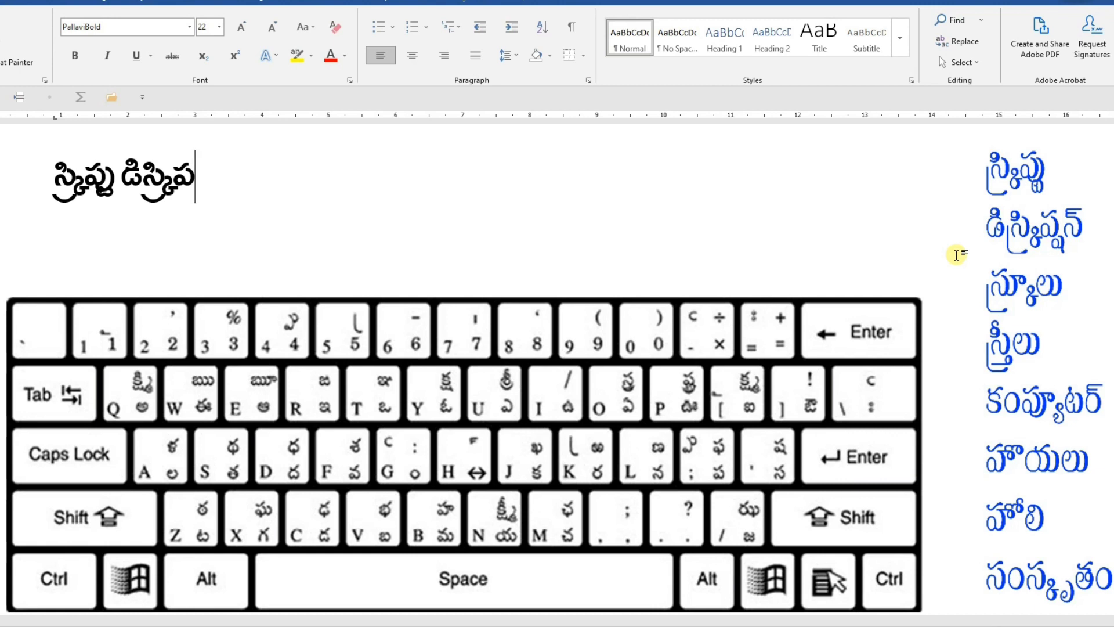
{"action": "type", "text": "&"}
{"action": "type", "text": "ష"}
{"action": "type", "text": "న"}
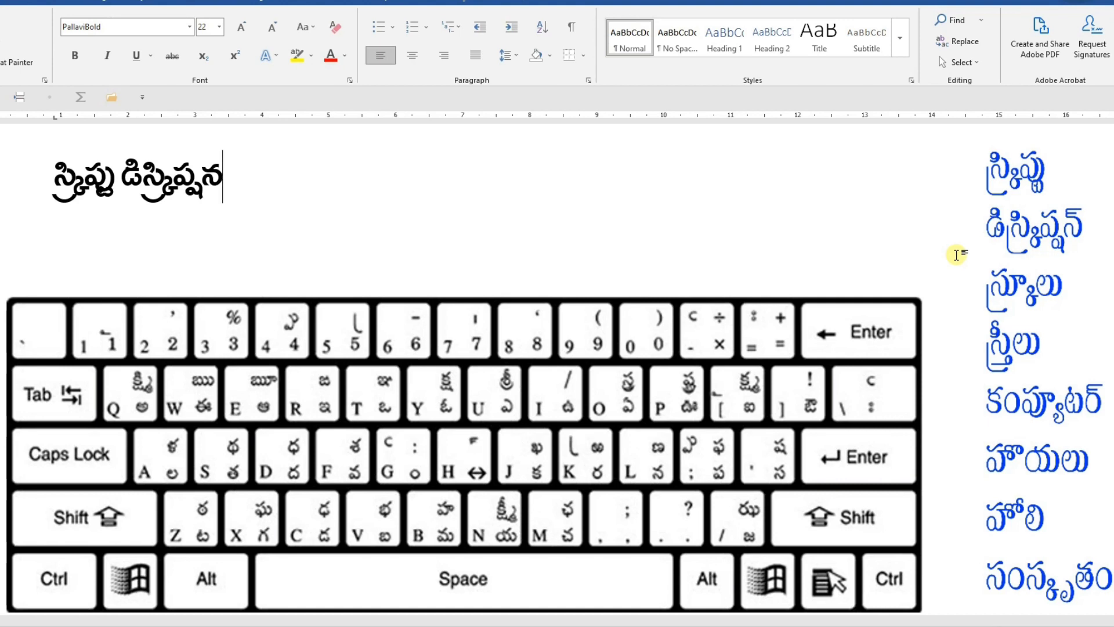
{"action": "type", "text": "H %'"}
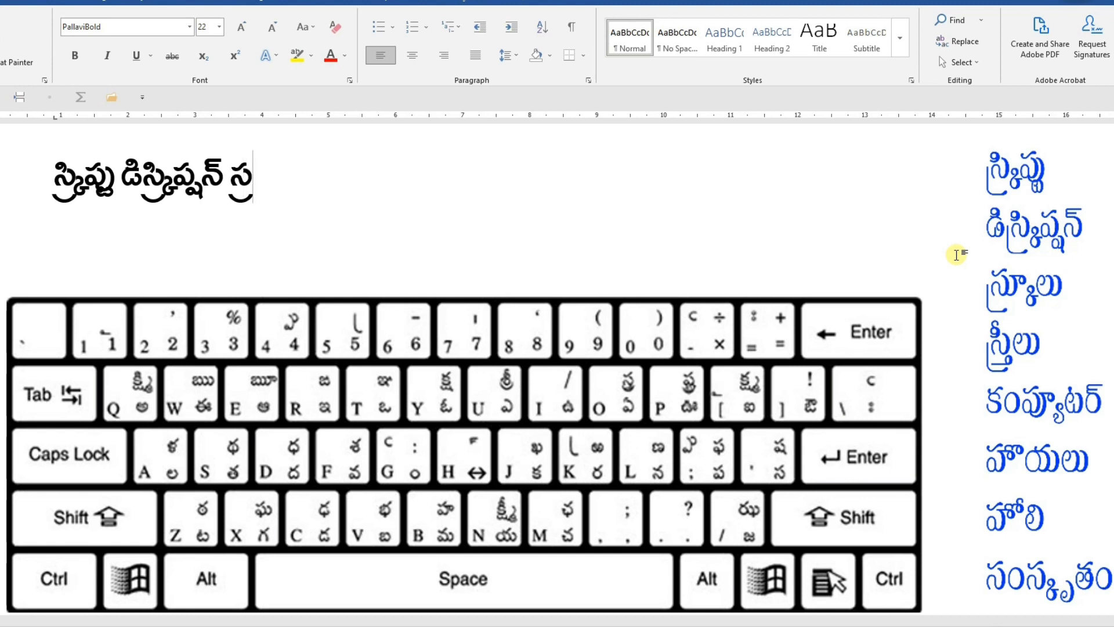
Complete the third word as "స్క్రూలు", add "స్త్రీలు" and begin the fifth word with "కం".
{"action": "type", "text": "pjh"}
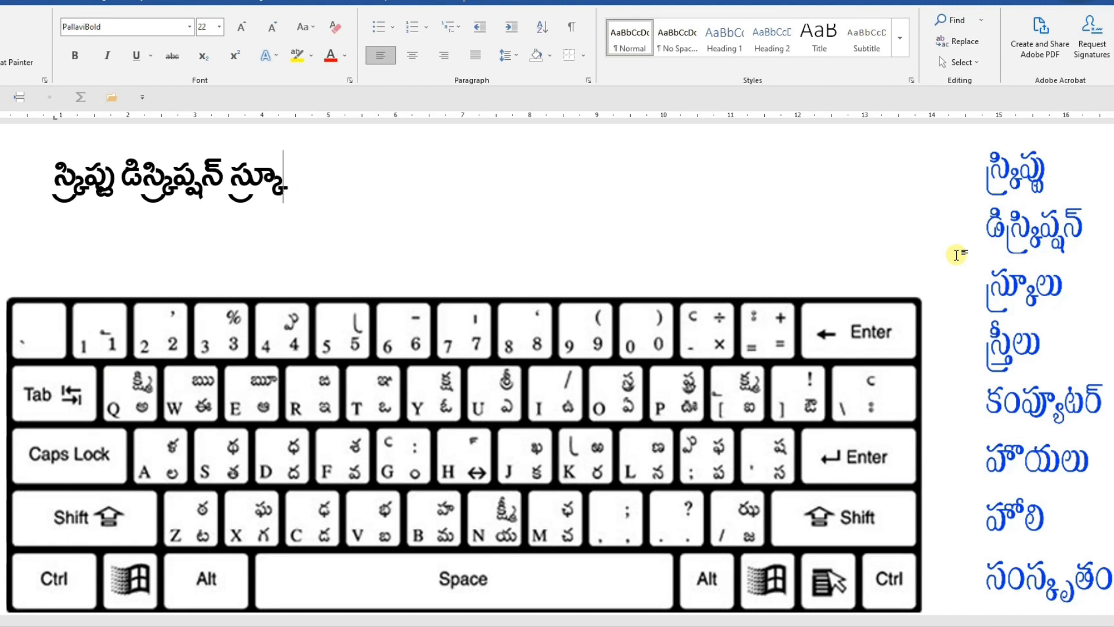
{"action": "type", "text": "లు"}
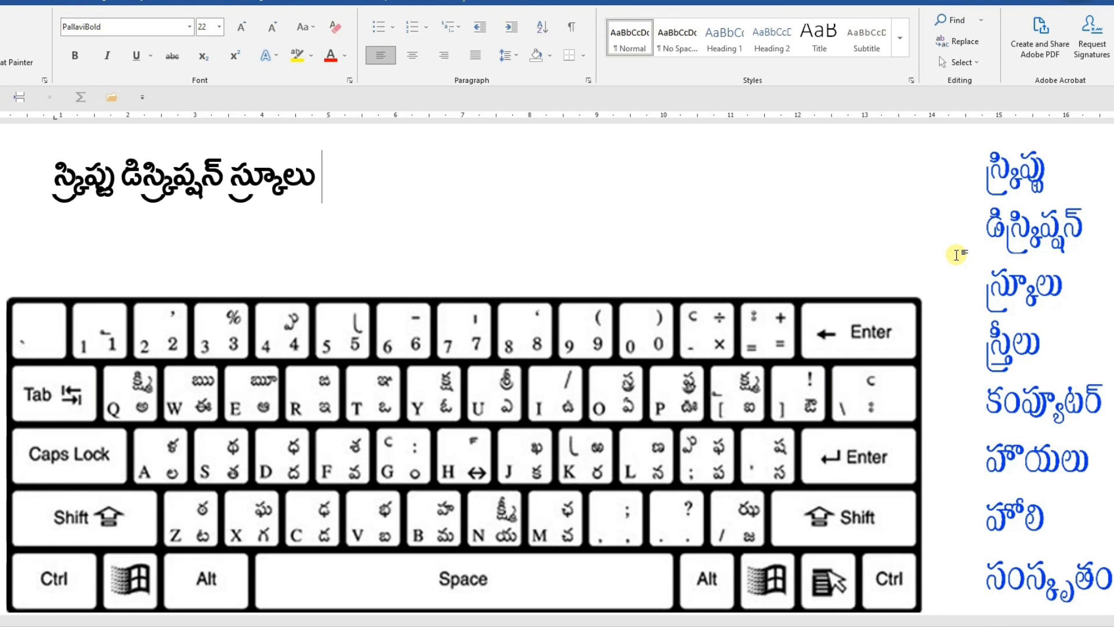
{"action": "type", "text": " ్ర"}
{"action": "type", "text": "స్ర"}
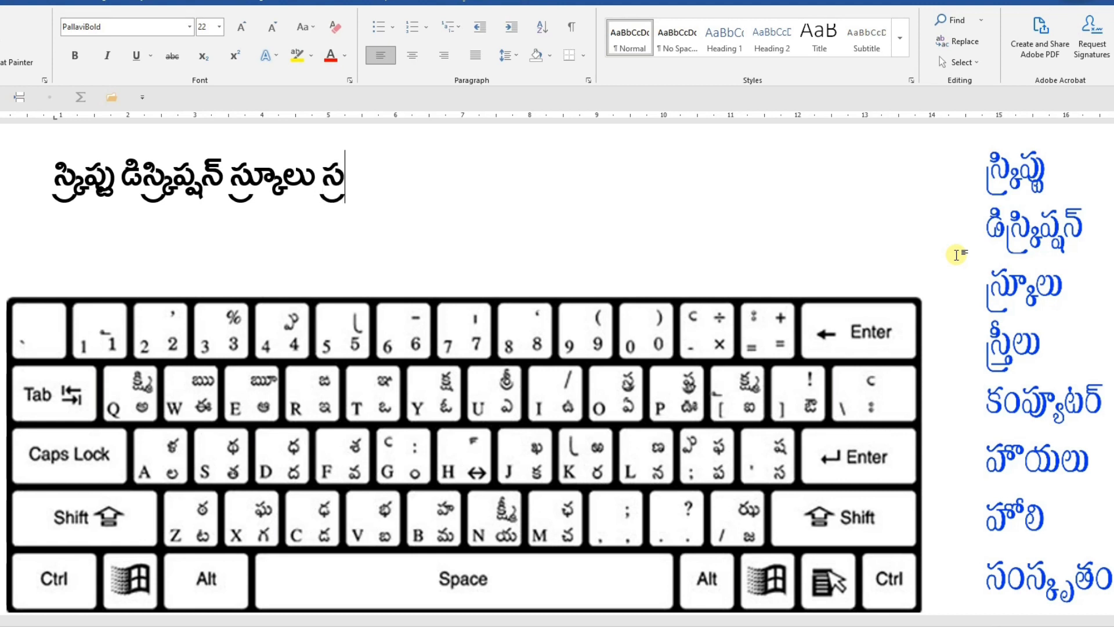
{"action": "type", "text": "ీ"}
{"action": "type", "text": "&"}
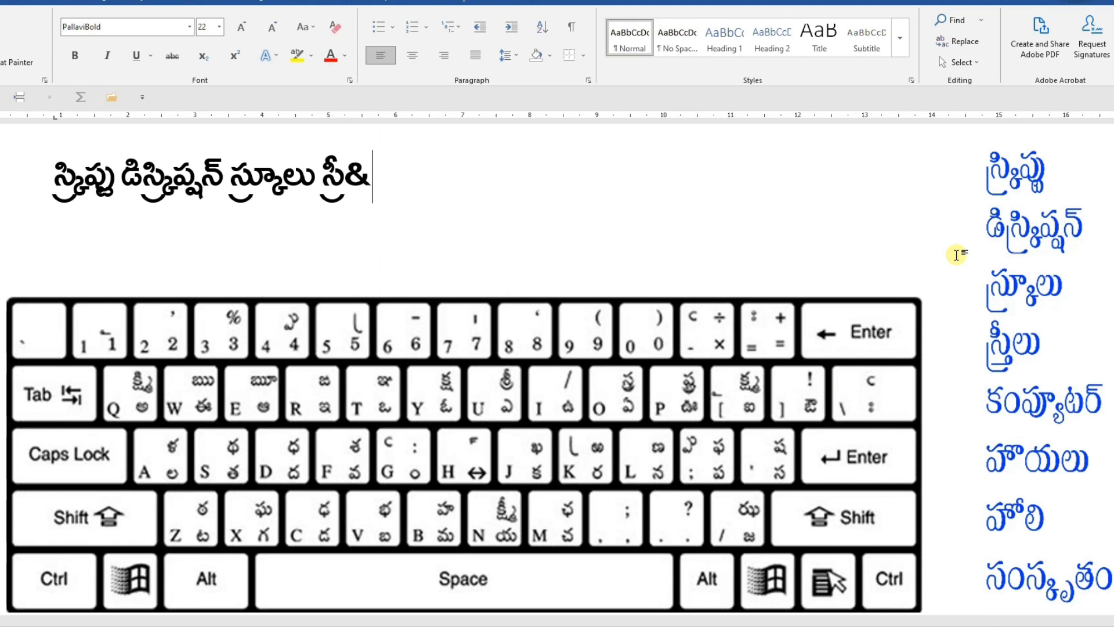
{"action": "key", "text": "BackSpace"}
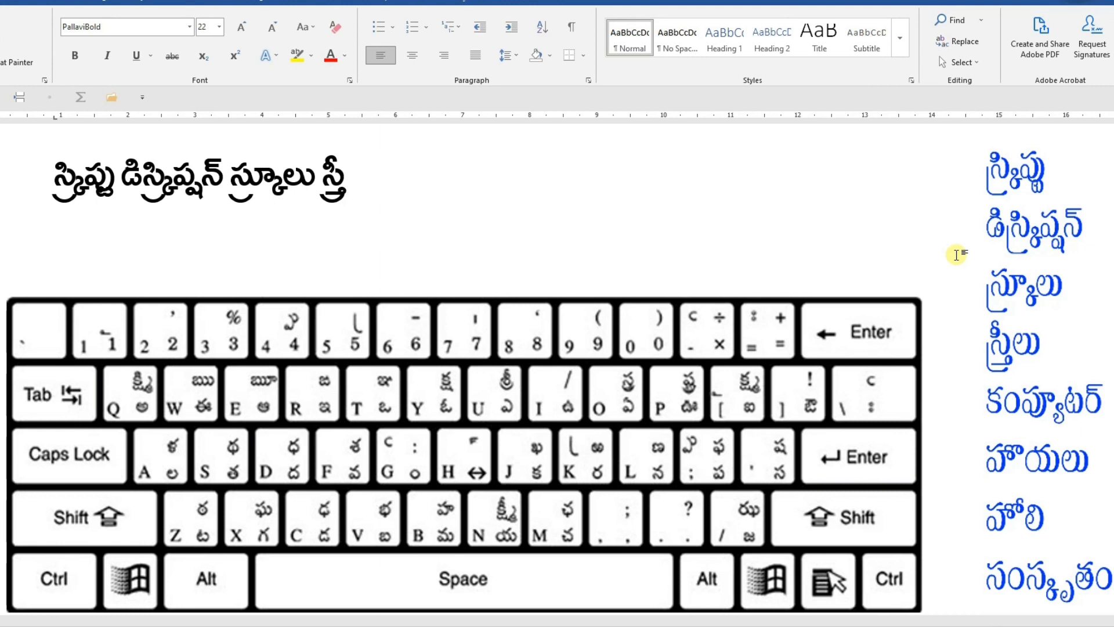
{"action": "type", "text": "లు కం"}
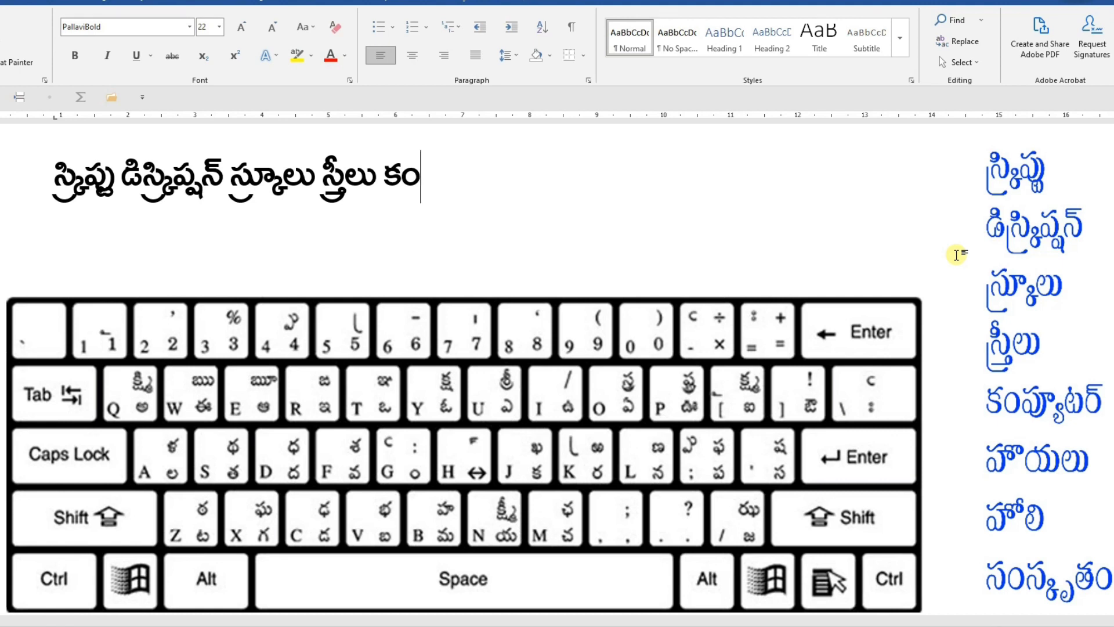
Complete the fifth word as "కంప్యూటర్".
{"action": "type", "text": "ప"}
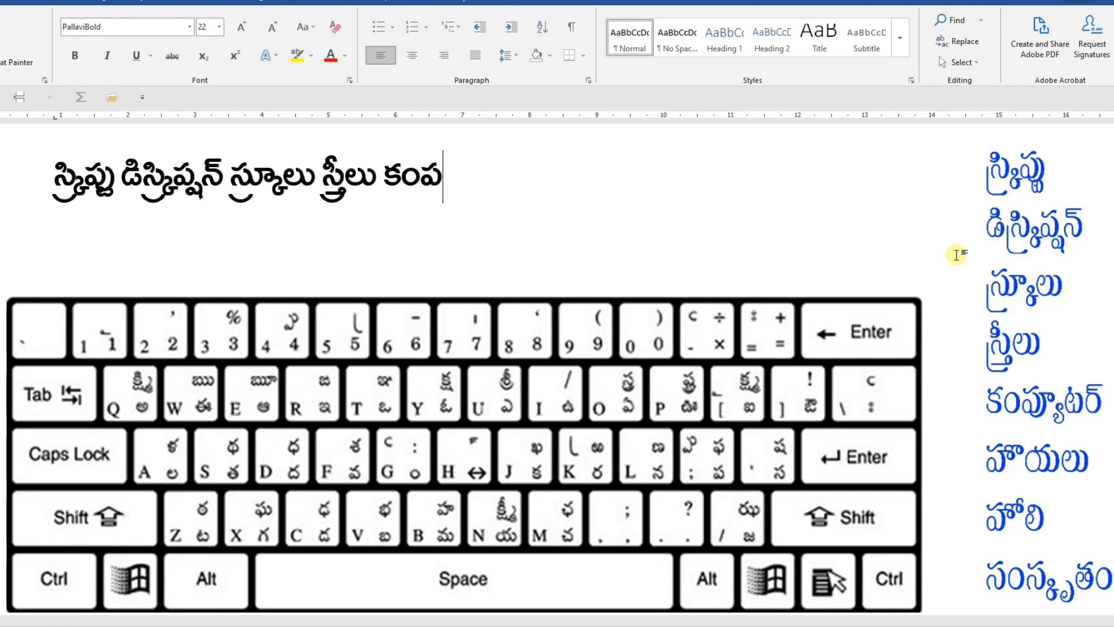
{"action": "type", "text": "ూ"}
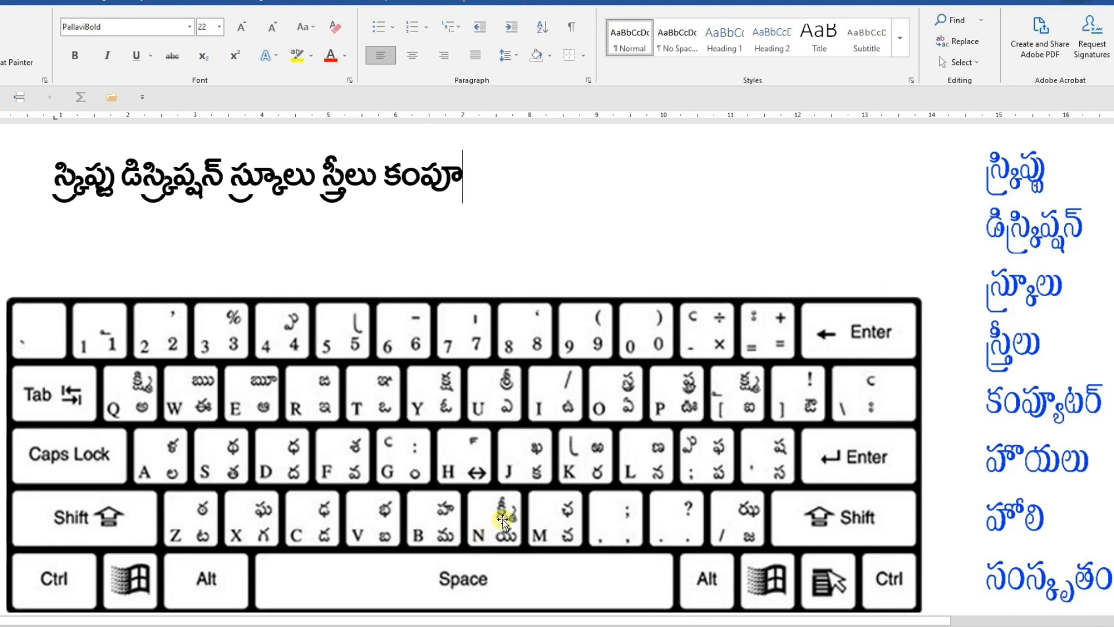
{"action": "type", "text": "N"}
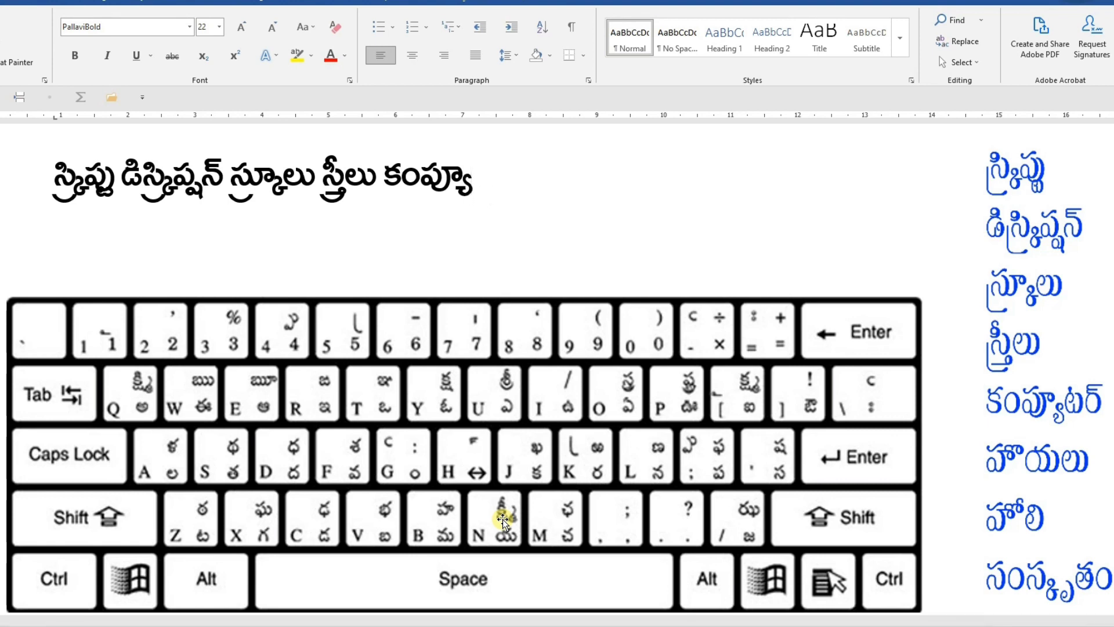
{"action": "type", "text": "zk"}
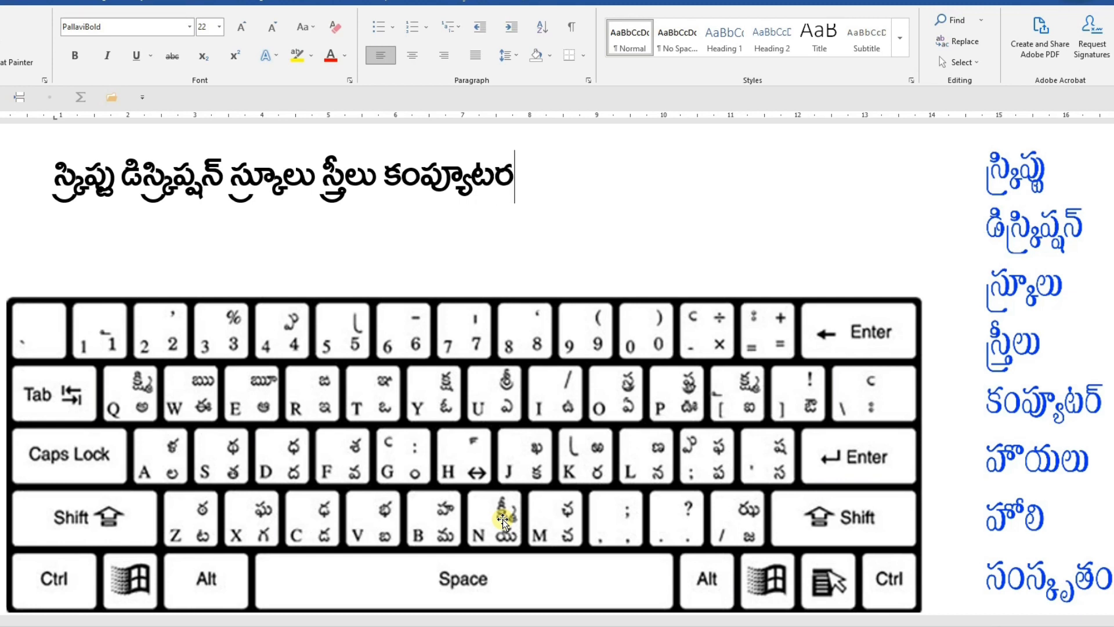
{"action": "type", "text": "H"}
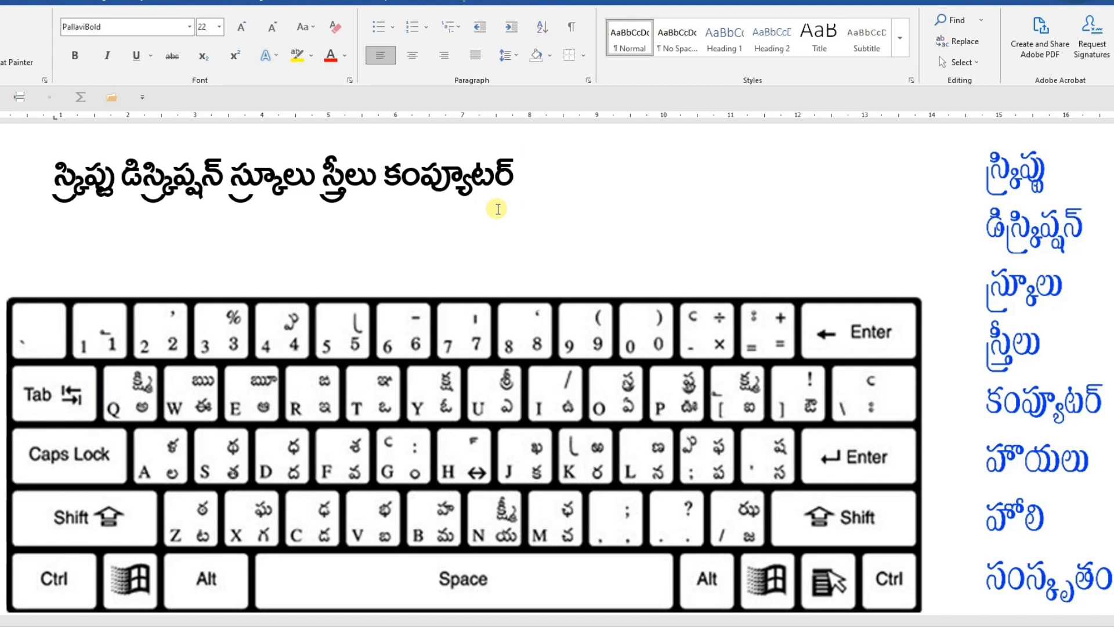
Add the words "హొ యలు" and "హోలి" after "కంప్యూటర్" on the same line.
{"action": "type", "text": "హో"}
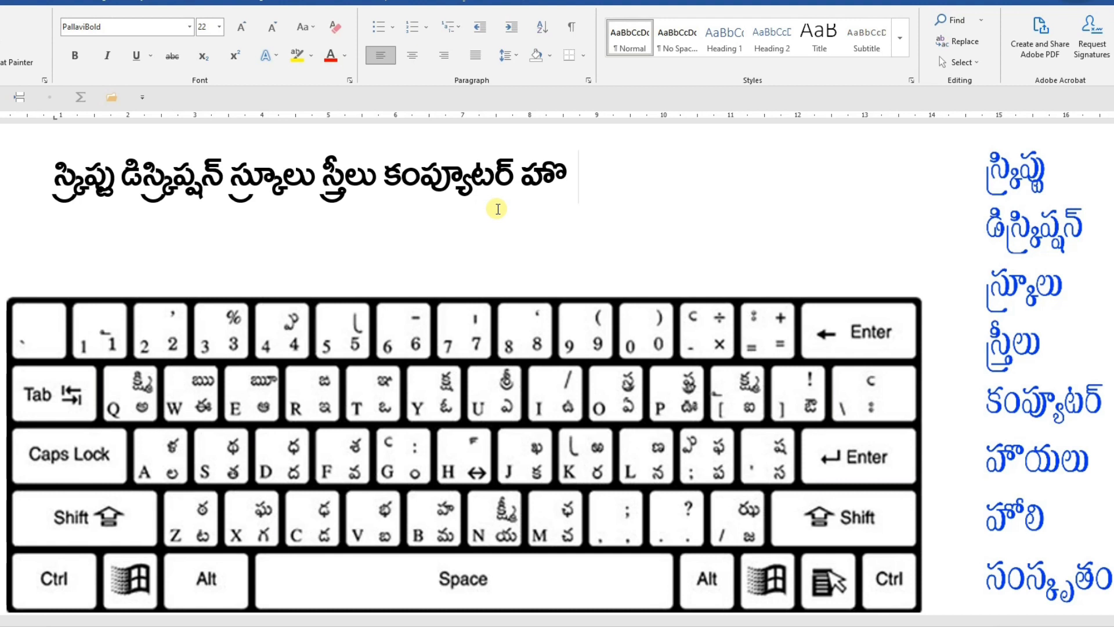
{"action": "type", "text": "య"}
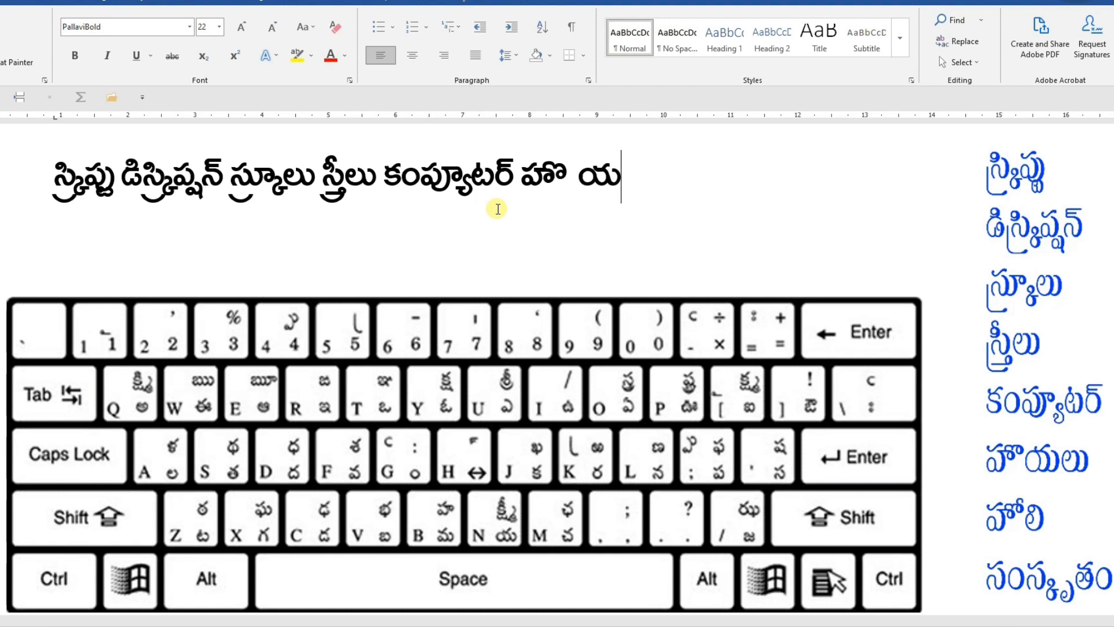
{"action": "type", "text": "లు"}
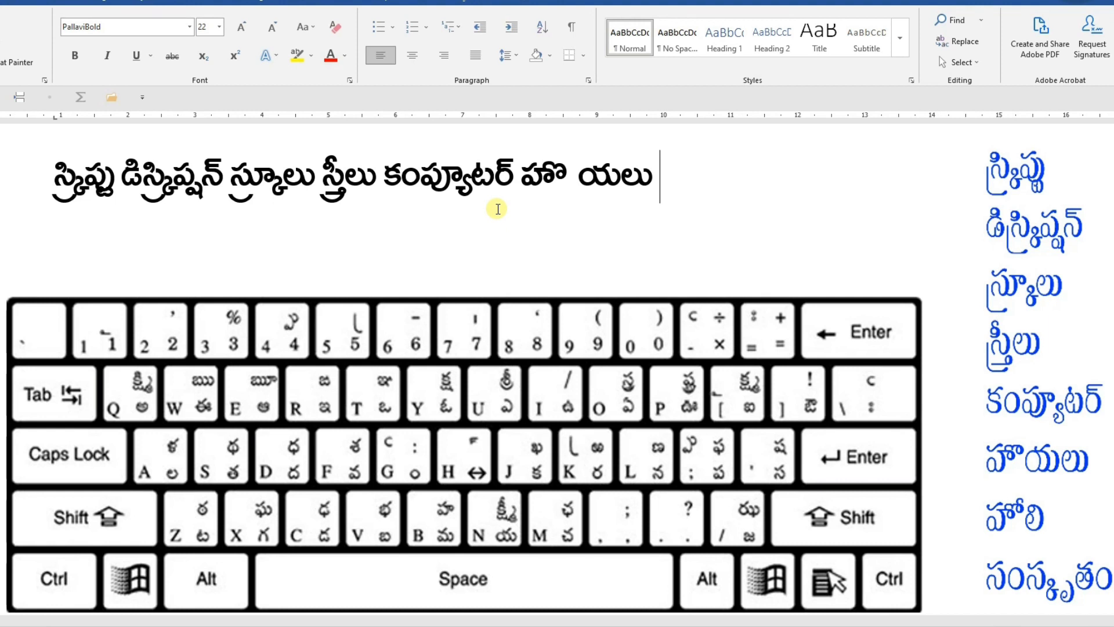
{"action": "type", "text": "హో"}
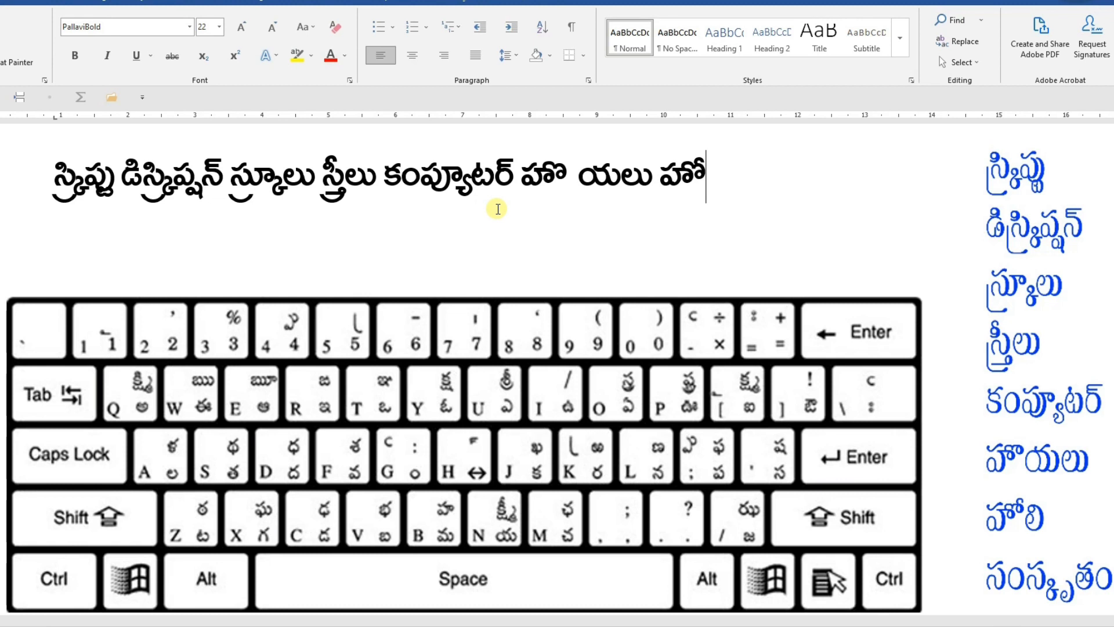
{"action": "type", "text": "లి"}
Complete "హోలి" and begin the last word on the same line with "సంసృ".
{"action": "type", "text": "సం"}
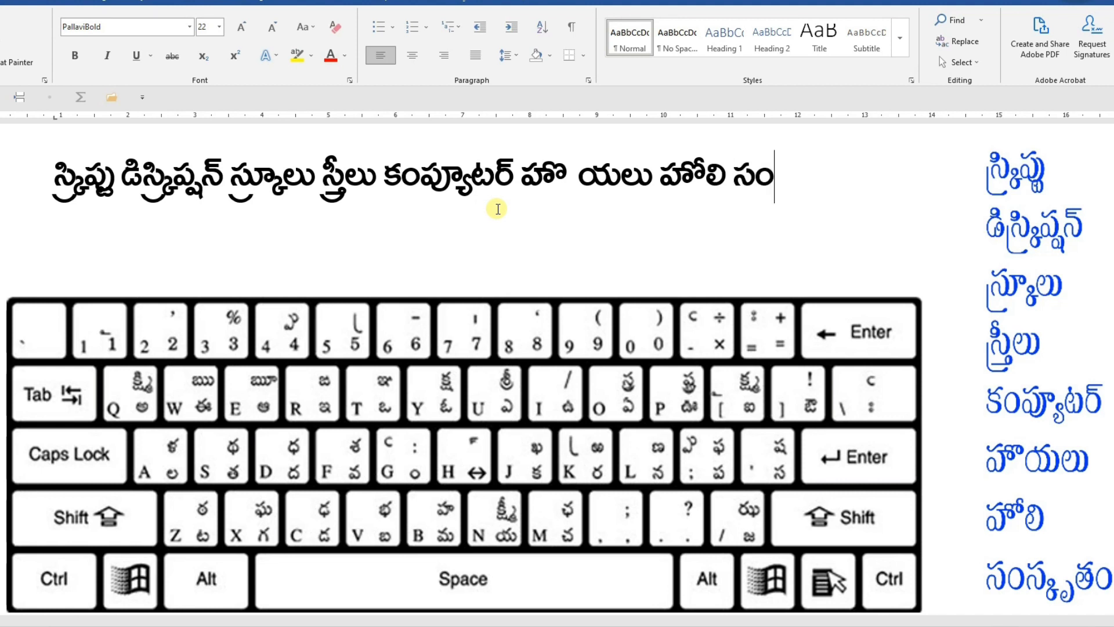
{"action": "type", "text": "స"}
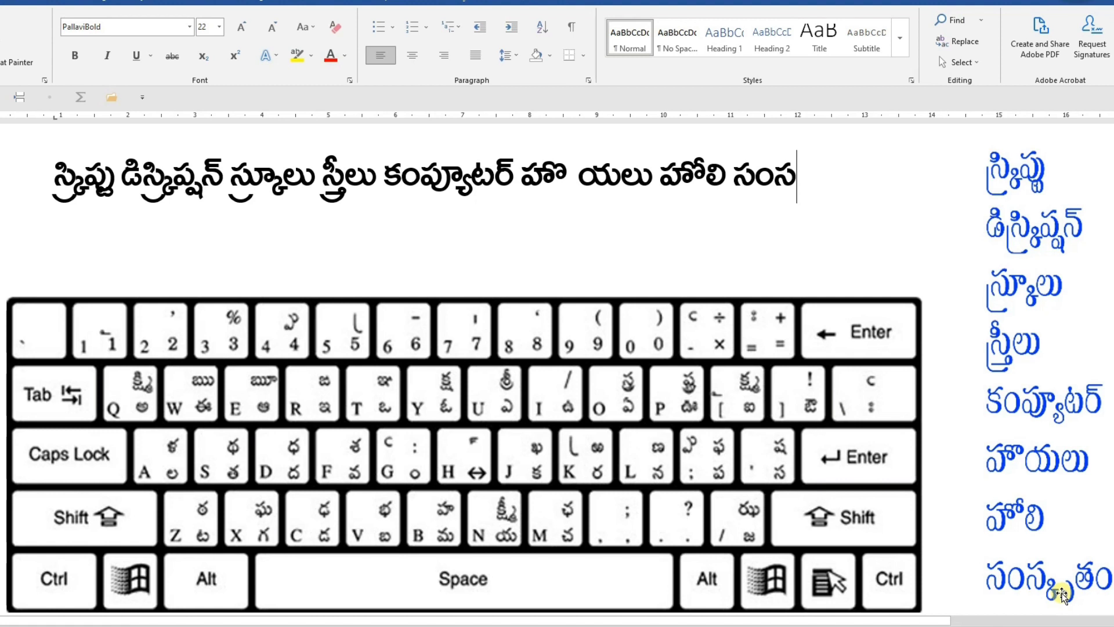
{"action": "type", "text": "ృ"}
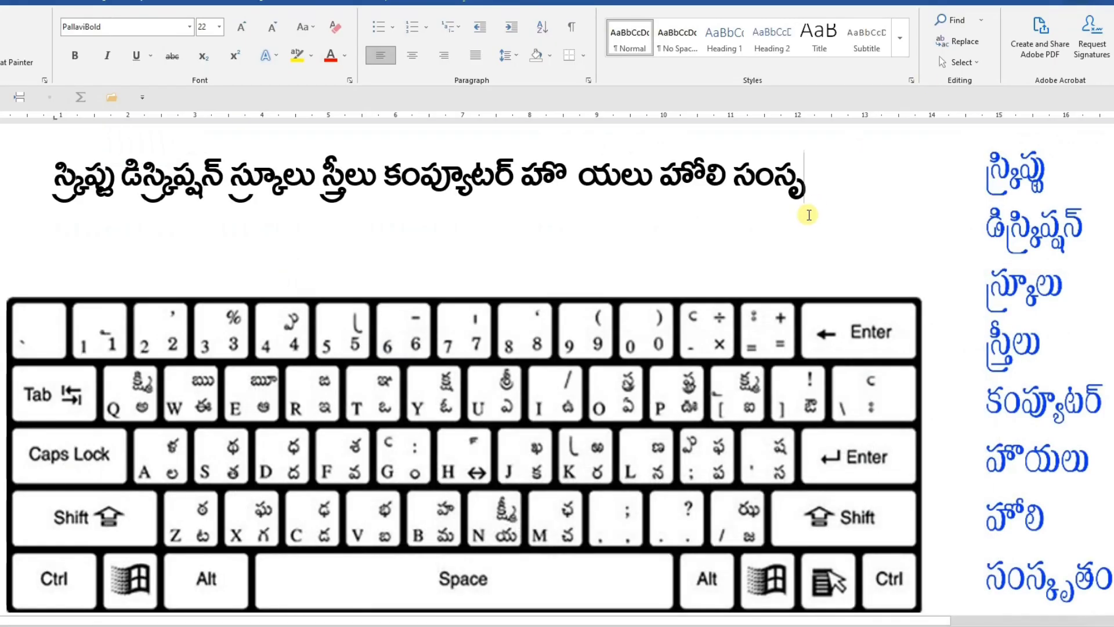
Insert the subscript "క" before the "ృ" sign and finish the last word as "సంస్కృతం".
{"action": "key", "text": "Left"}
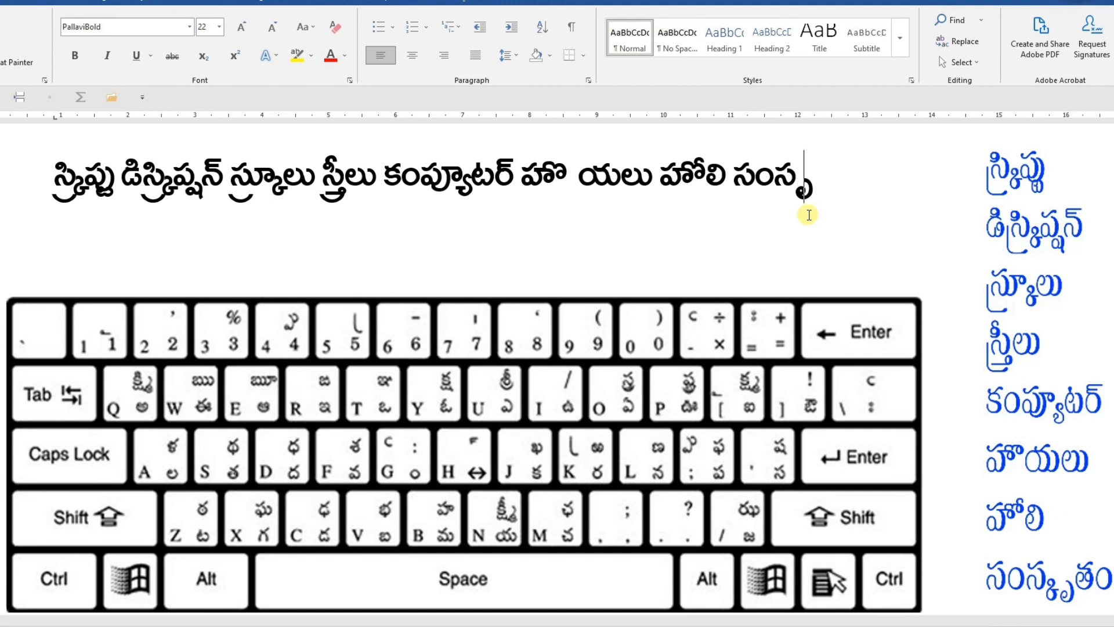
{"action": "key", "text": "Left"}
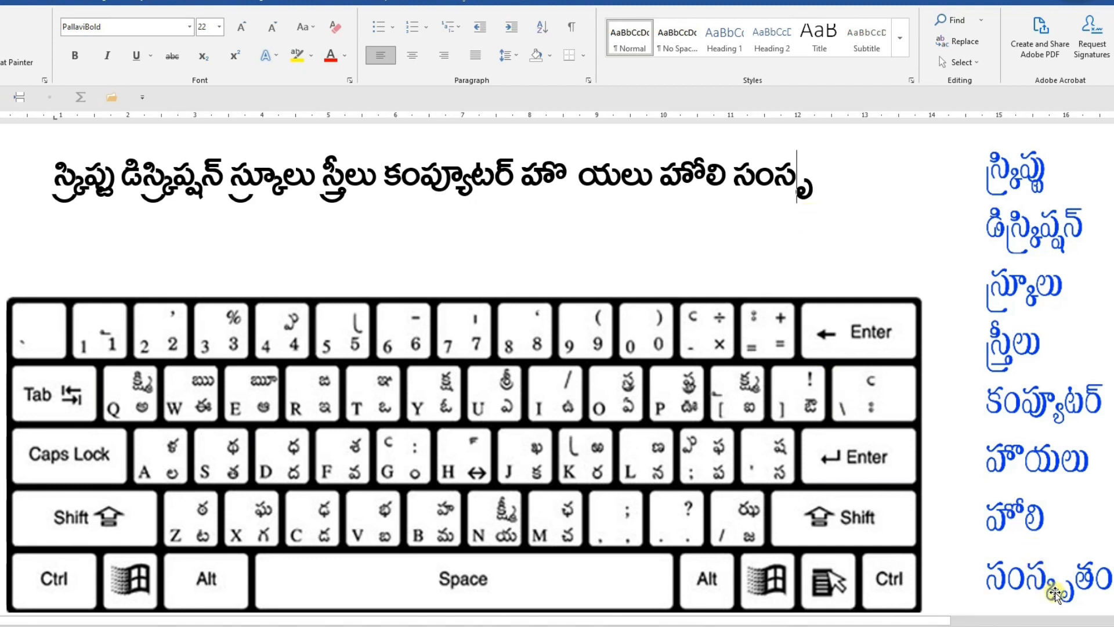
{"action": "type", "text": "్క"}
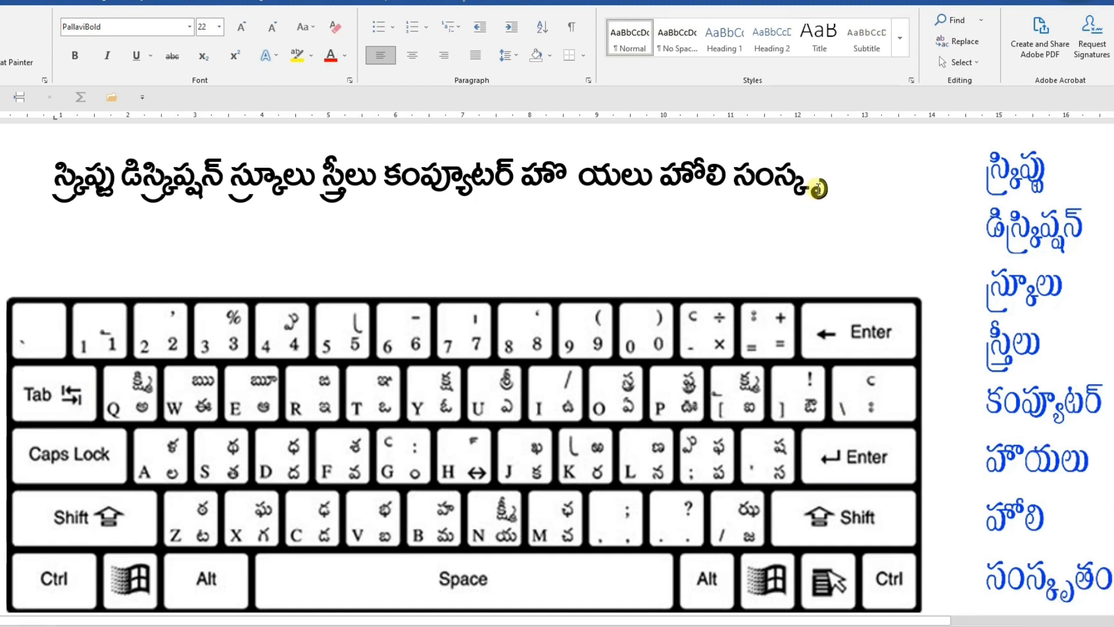
{"action": "key", "text": "Right"}
{"action": "key", "text": "Right"}
{"action": "type", "text": "త"}
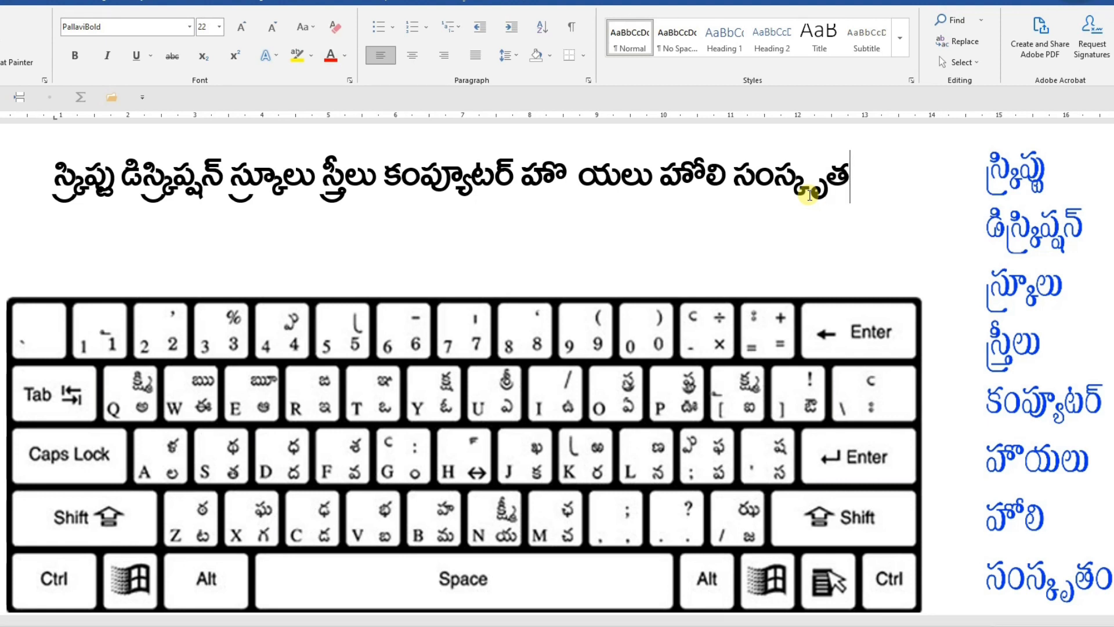
{"action": "type", "text": "ం"}
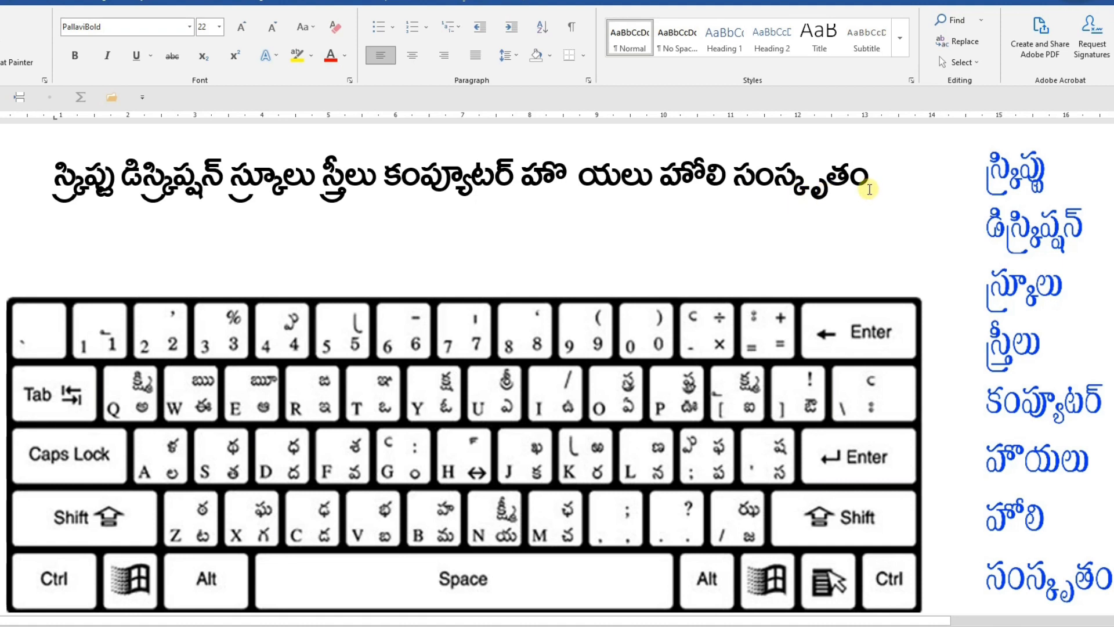
Delete the ending of the last word back to "సంస".
{"action": "key", "text": "BackSpace"}
{"action": "key", "text": "BackSpace"}
{"action": "key", "text": "BackSpace"}
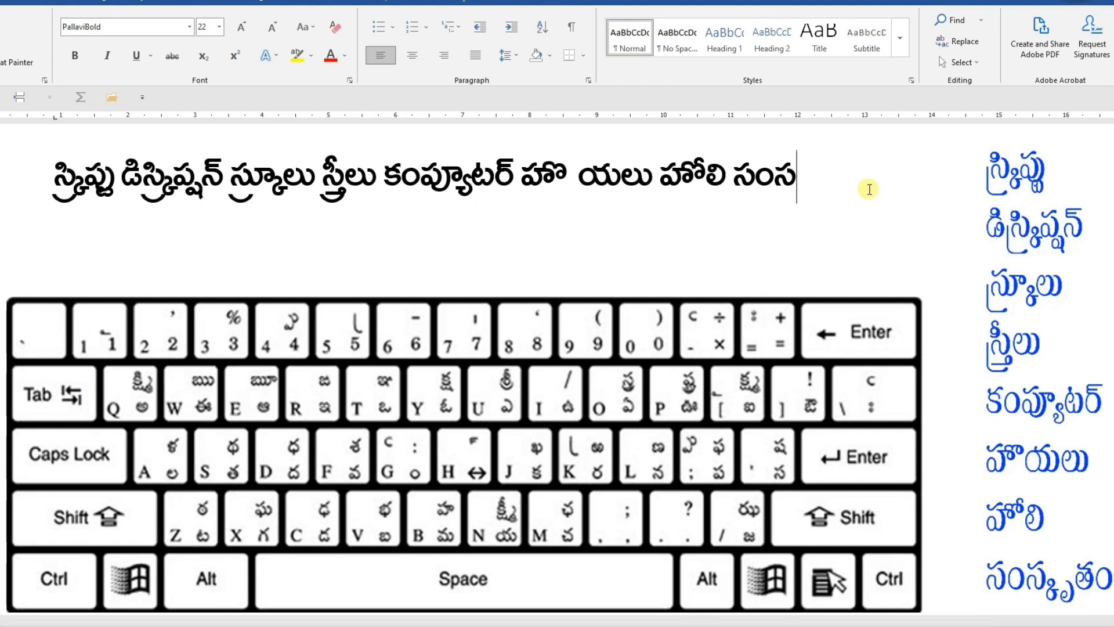
Try forming the vowel sign with the letter "ఋ" after "సంస్క", and remove the attempts back to "సంస".
{"action": "type", "text": "్కఋ"}
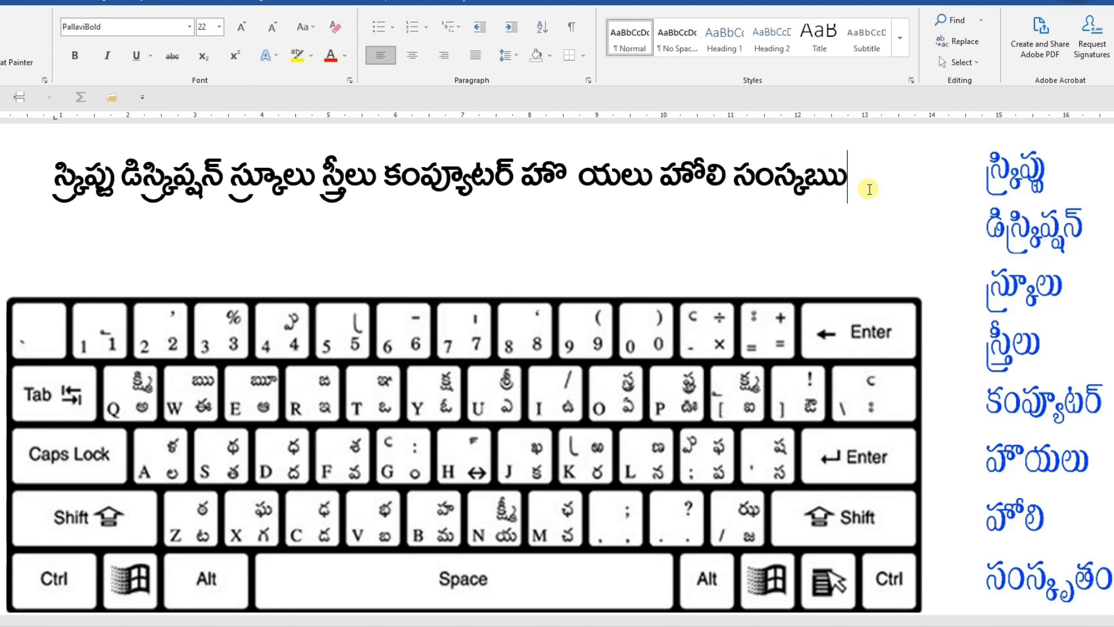
{"action": "key", "text": "BackSpace"}
{"action": "key", "text": "BackSpace"}
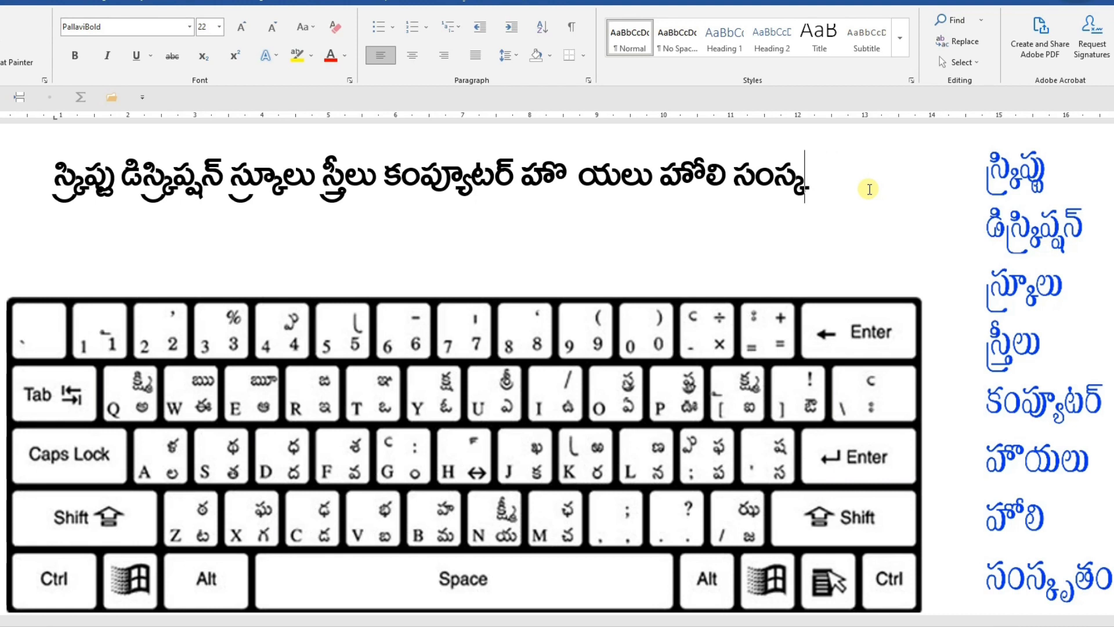
{"action": "type", "text": "ఋ"}
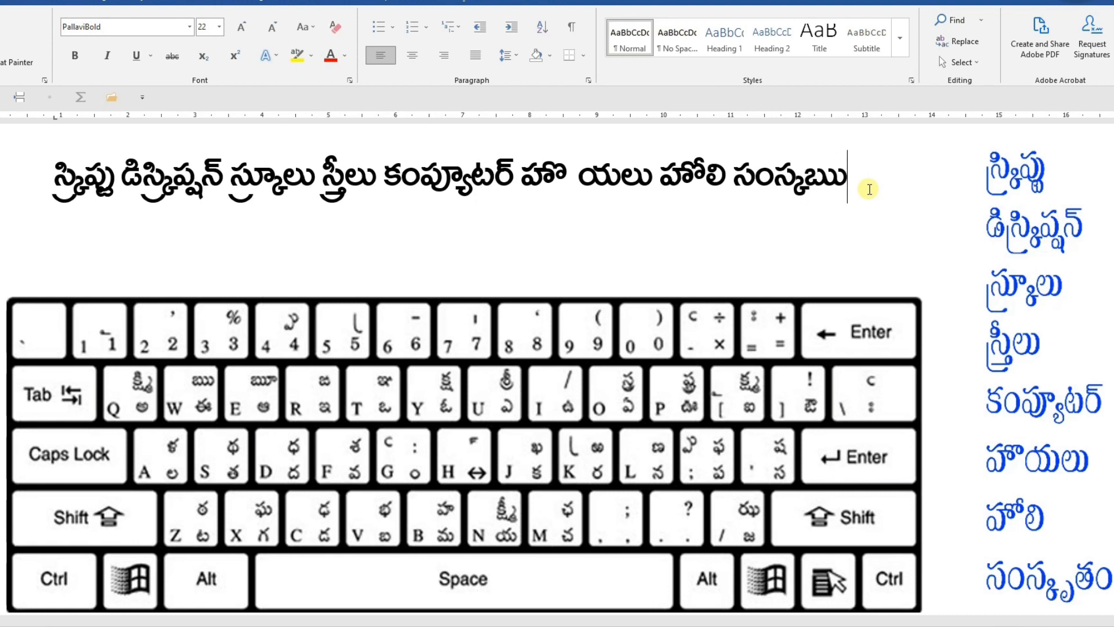
{"action": "key", "text": "BackSpace"}
{"action": "key", "text": "BackSpace"}
{"action": "key", "text": "BackSpace"}
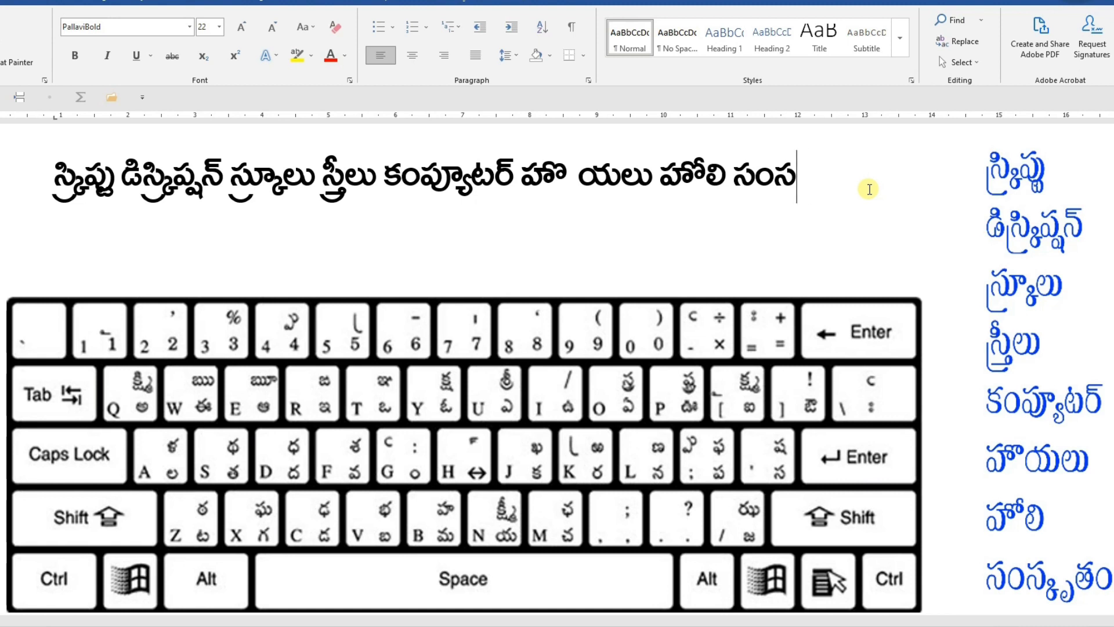
Retype the last word as "సంస్కృతం", adding "ృ" first and inserting the subscript "క" before it.
{"action": "type", "text": "్కృ"}
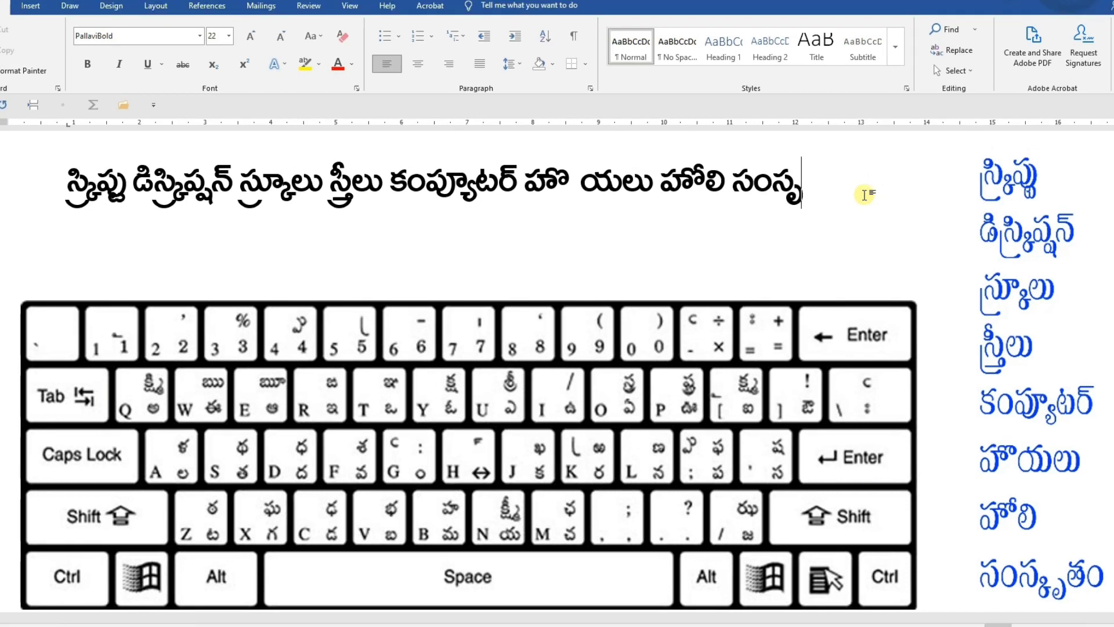
{"action": "type", "text": "్క"}
{"action": "key", "text": "Left"}
{"action": "type", "text": "్క"}
{"action": "key", "text": "Right"}
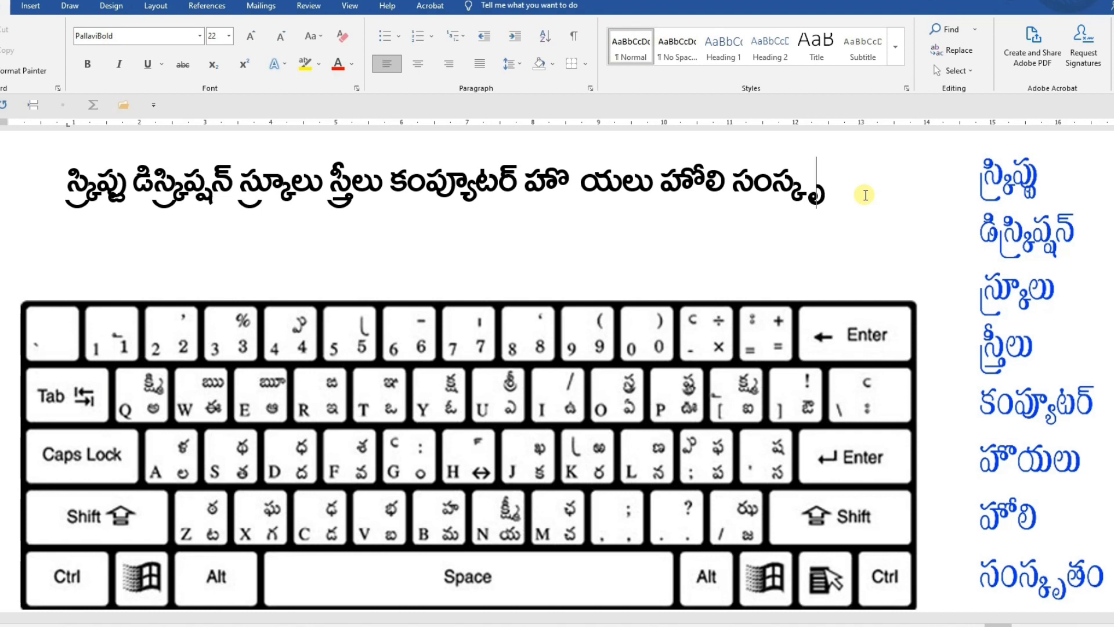
{"action": "type", "text": "తం"}
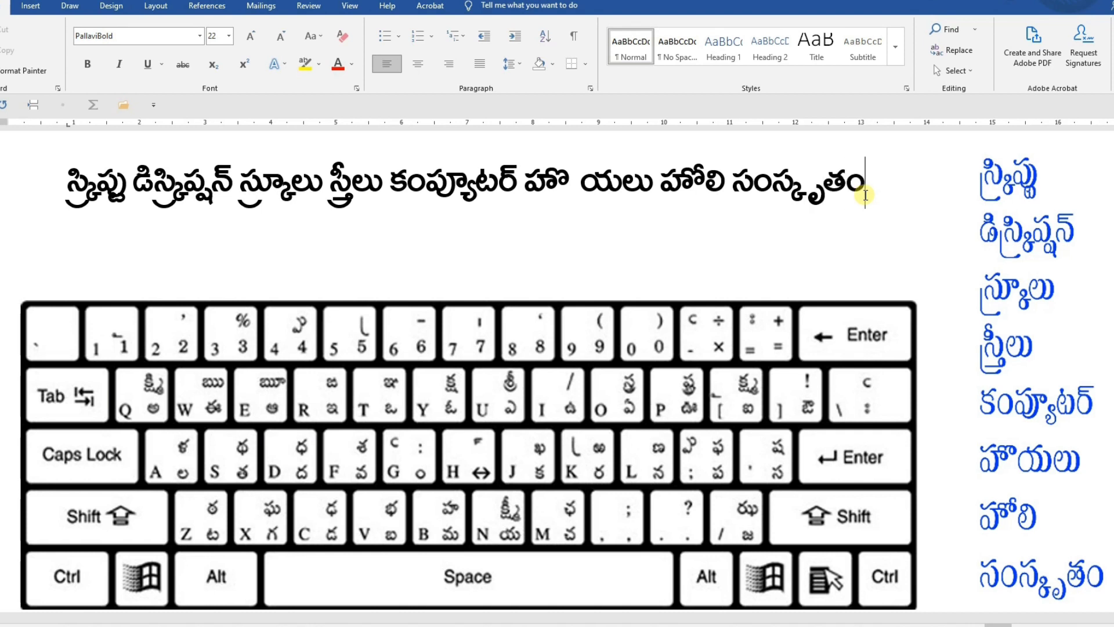